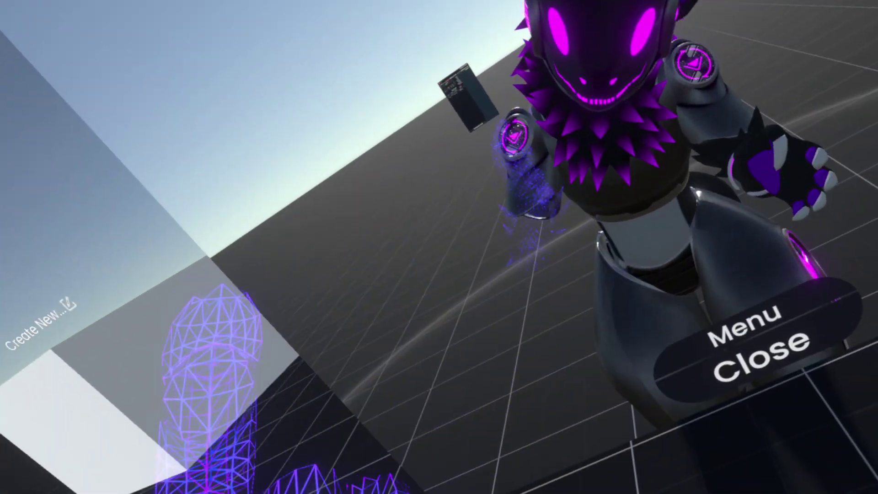
- Equip the developer tool from the Tools folder of Resonite Essentials in the inventory
{"action": "key", "text": "Escape"}
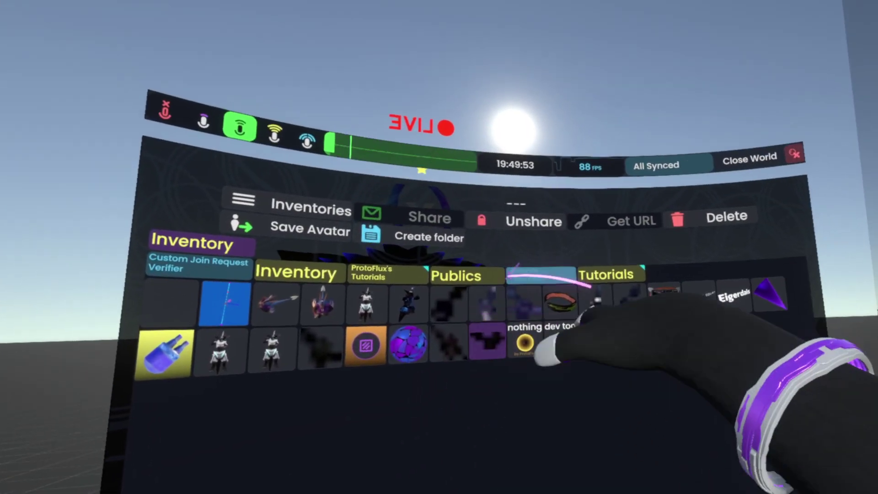
{"action": "left_click", "coordinate": [540, 274]}
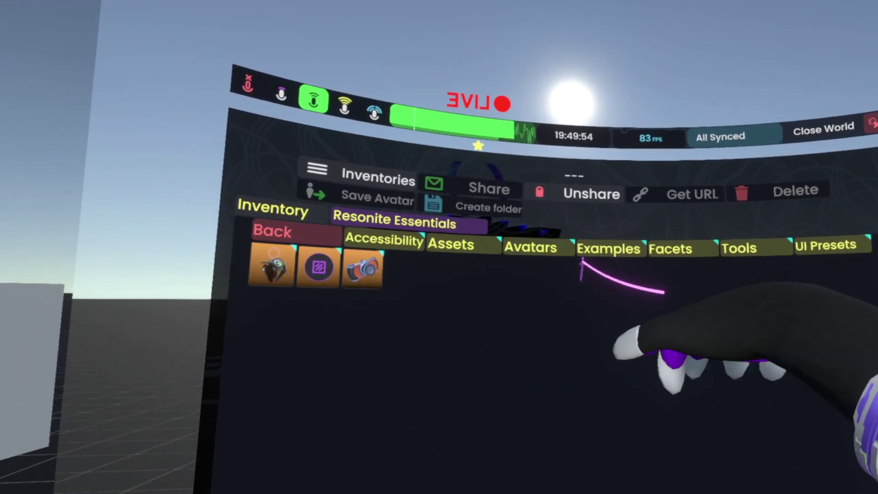
{"action": "left_click", "coordinate": [721, 260]}
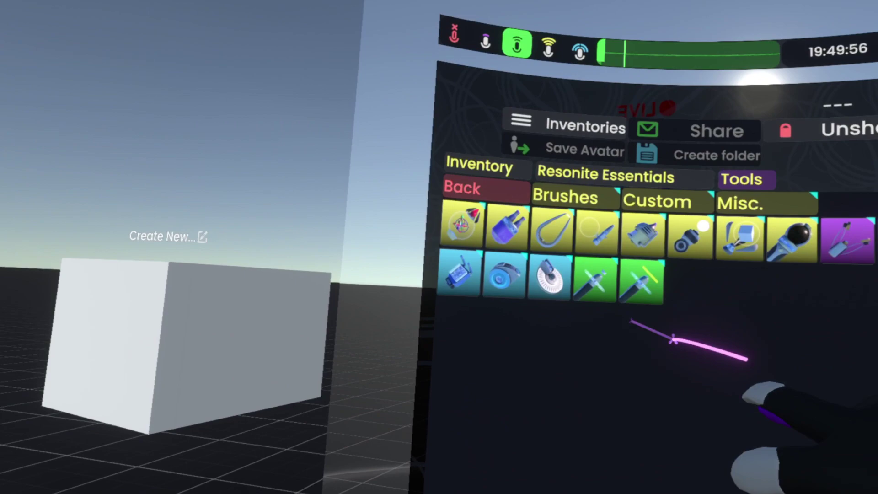
{"action": "key", "text": "Escape"}
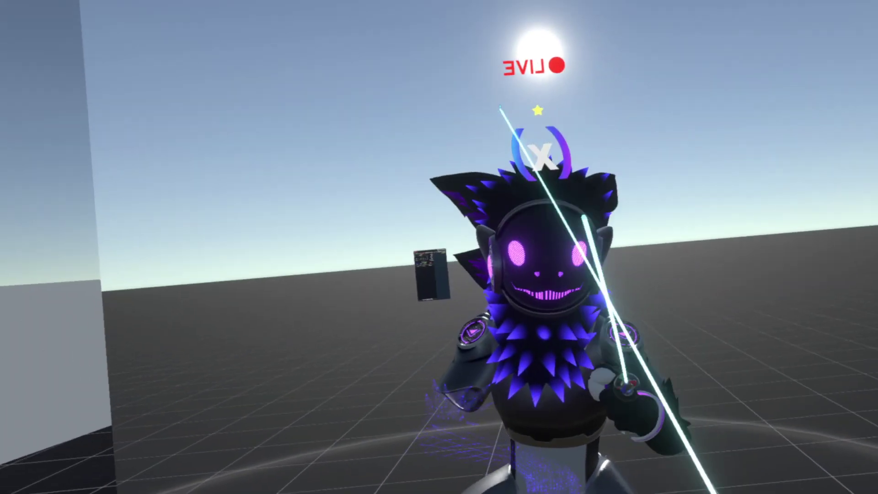
- Create an empty object with the developer tool
{"action": "key", "text": "t"}
{"action": "left_click", "coordinate": [599, 323]}
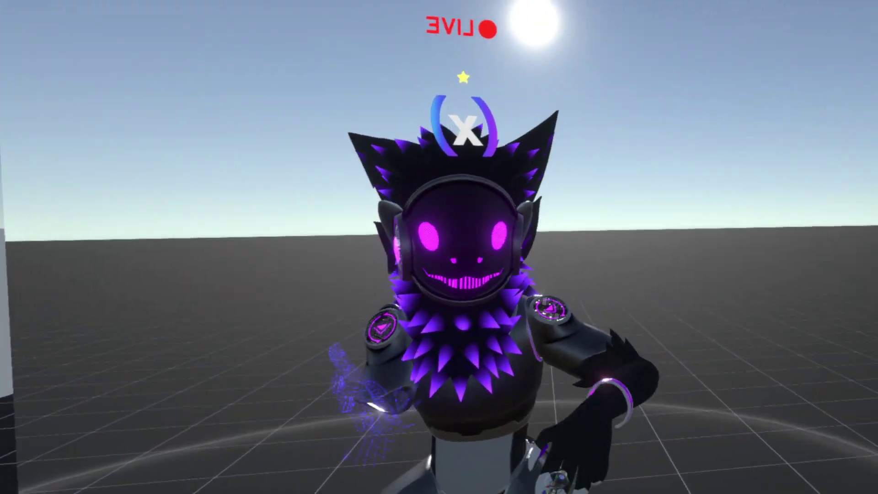
{"action": "key", "text": "t"}
{"action": "left_click", "coordinate": [604, 332]}
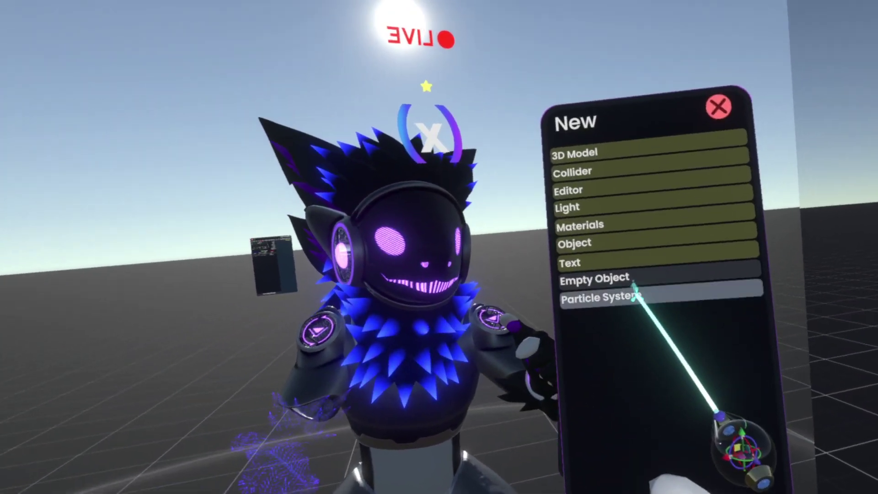
{"action": "left_click", "coordinate": [715, 290]}
- Open the scene inspector for the empty object and create a box beside it
{"action": "key", "text": "t"}
{"action": "left_click", "coordinate": [716, 343]}
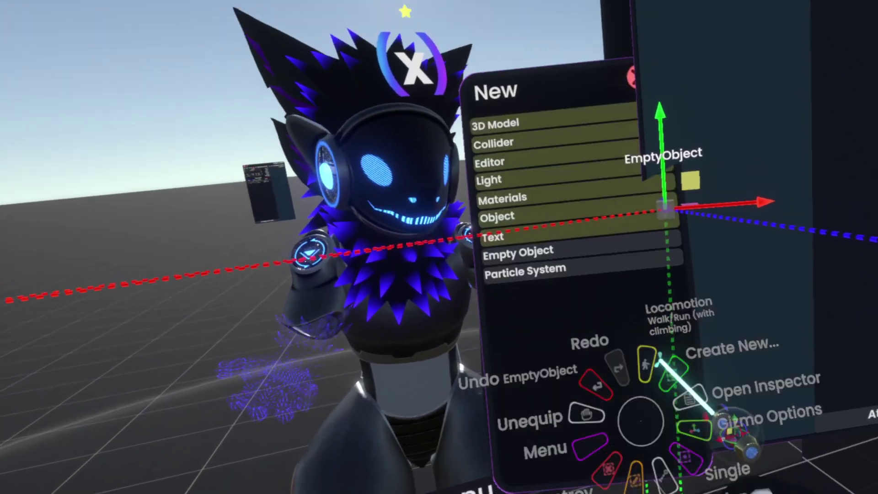
{"action": "left_click", "coordinate": [595, 206]}
{"action": "left_click", "coordinate": [595, 226]}
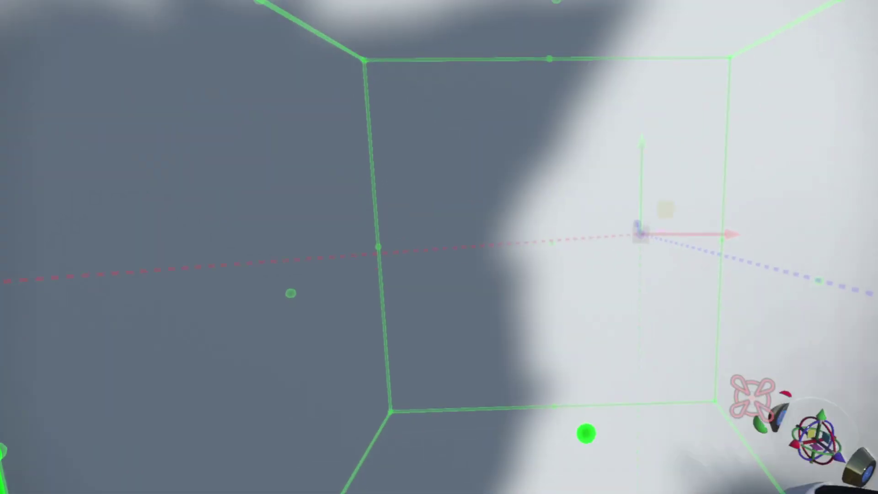
- Create a basic text object next to the scene inspector and change its text to "Tiii"
{"action": "key", "text": "t"}
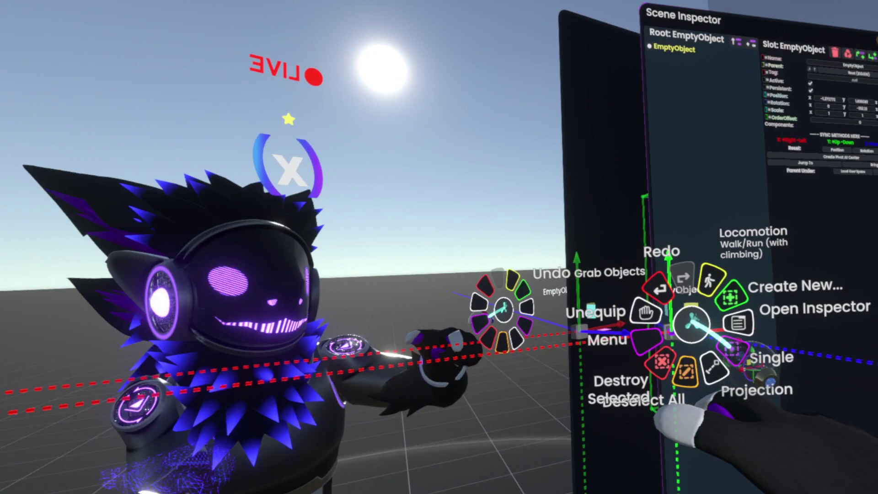
{"action": "left_click", "coordinate": [700, 303]}
{"action": "left_click", "coordinate": [595, 205]}
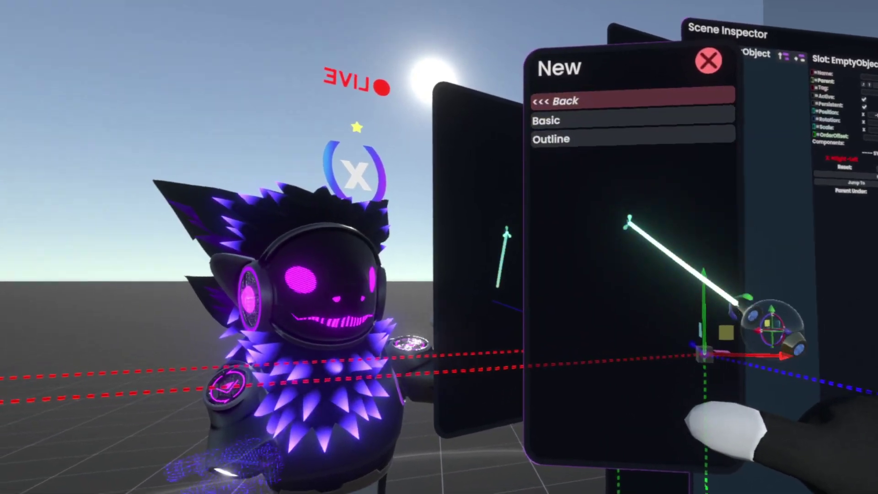
{"action": "left_click", "coordinate": [603, 159]}
{"action": "left_click_drag", "start_coordinate": [618, 256], "coordinate": [859, 225]}
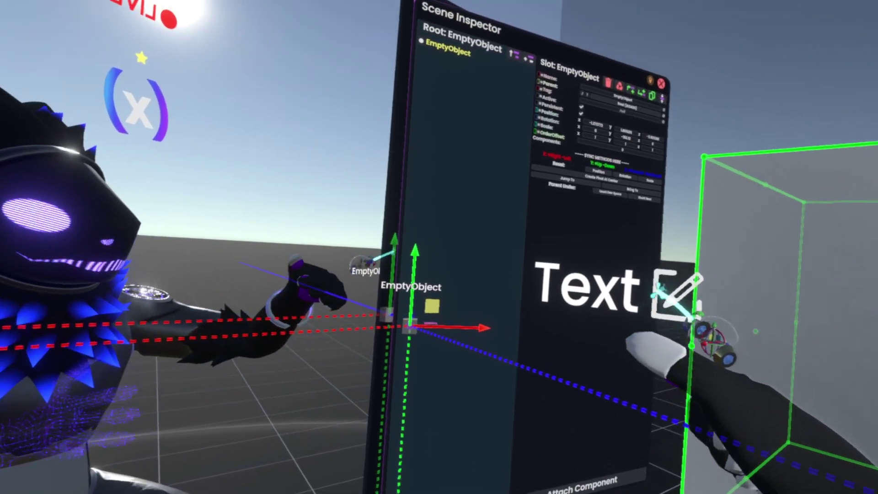
{"action": "left_click", "coordinate": [658, 291]}
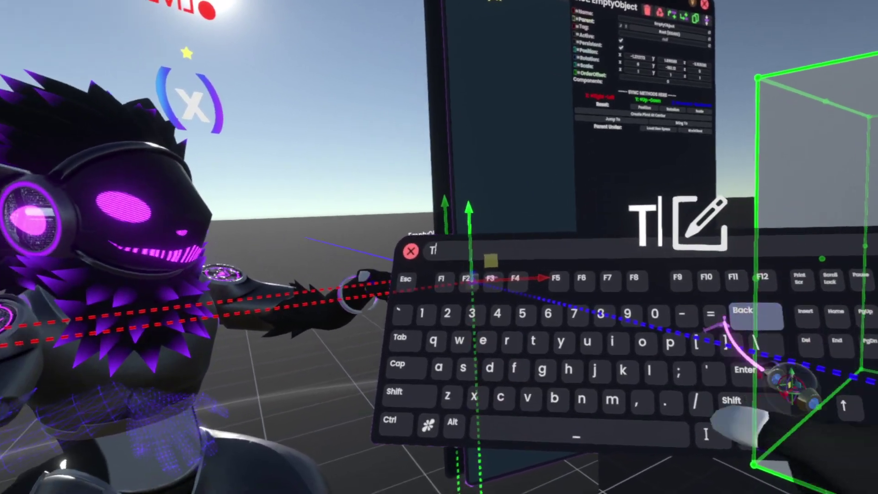
{"action": "type", "text": "ii"}
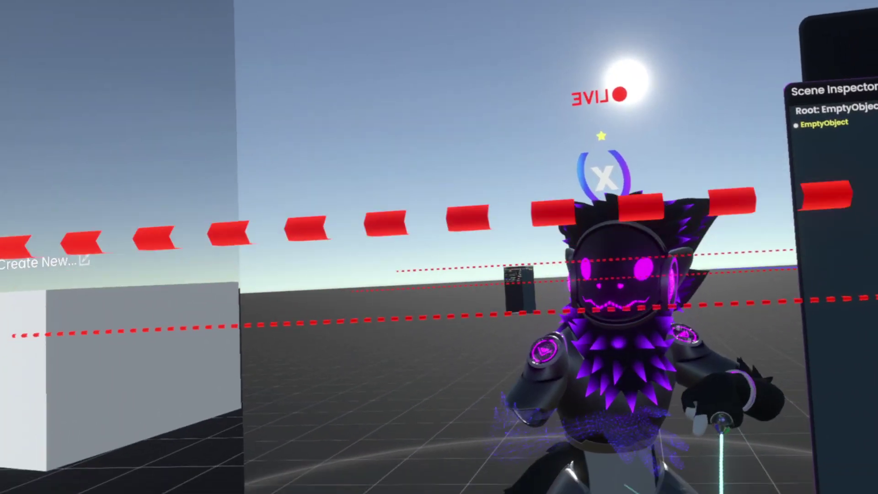
- Switch the selected box's gizmo to BoxMesh editing
{"action": "key", "text": "t"}
{"action": "left_click", "coordinate": [590, 467]}
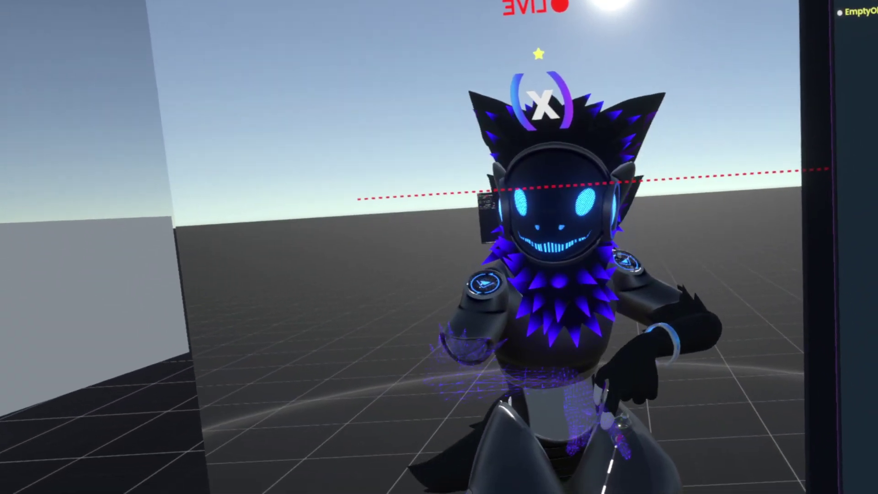
{"action": "key", "text": "t"}
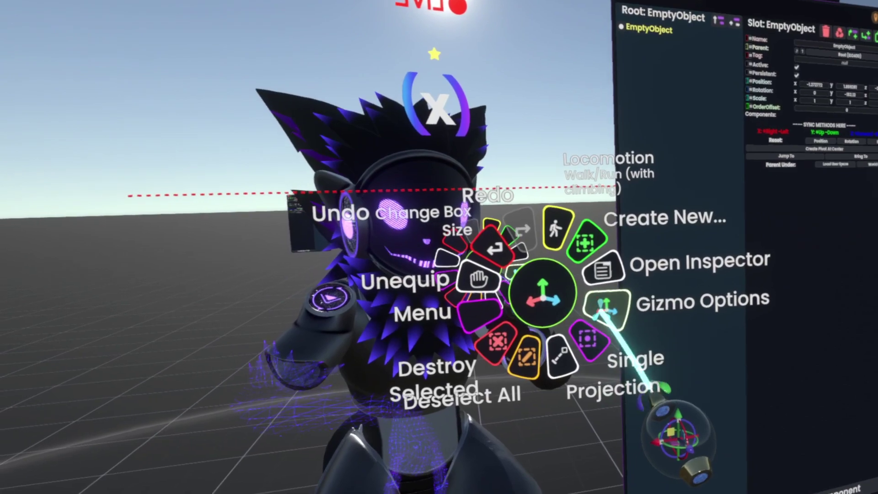
{"action": "left_click", "coordinate": [604, 305]}
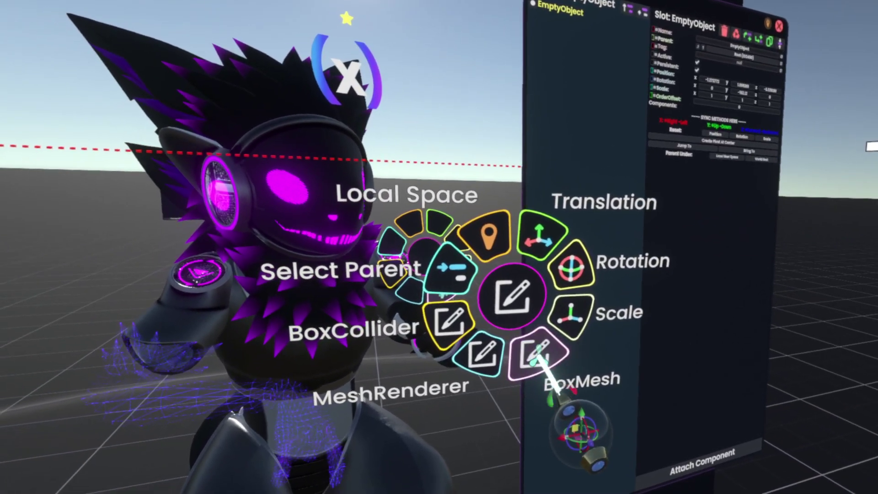
{"action": "left_click", "coordinate": [539, 355]}
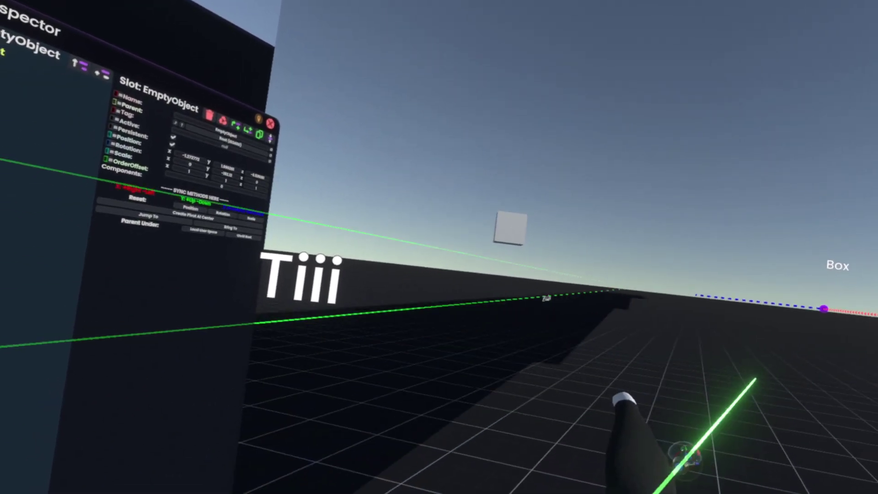
- Undo the last box size change, and resize the box slightly with one of its mesh handles
{"action": "right_click", "coordinate": [787, 331]}
{"action": "left_click", "coordinate": [676, 372]}
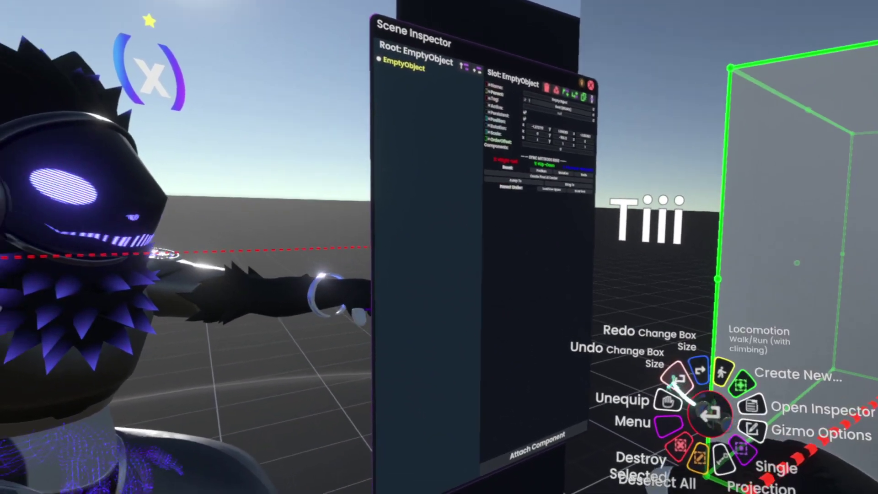
{"action": "key", "text": "t"}
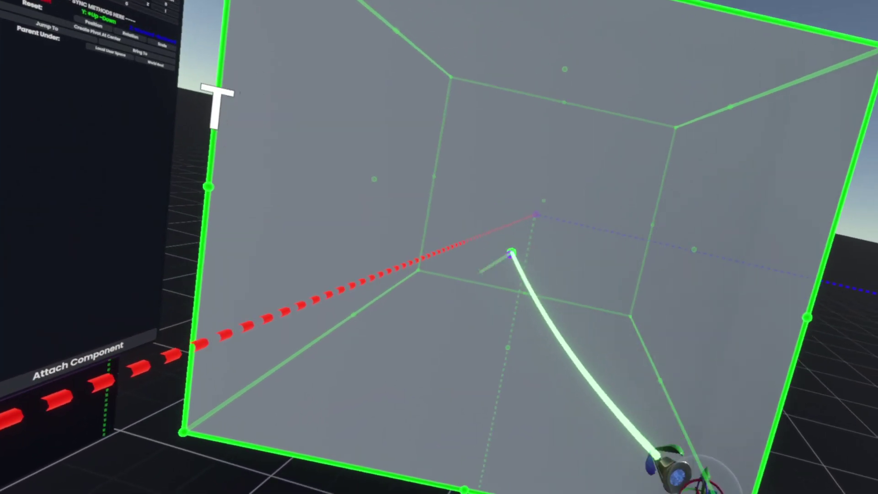
{"action": "left_click_drag", "start_coordinate": [514, 254], "coordinate": [517, 261]}
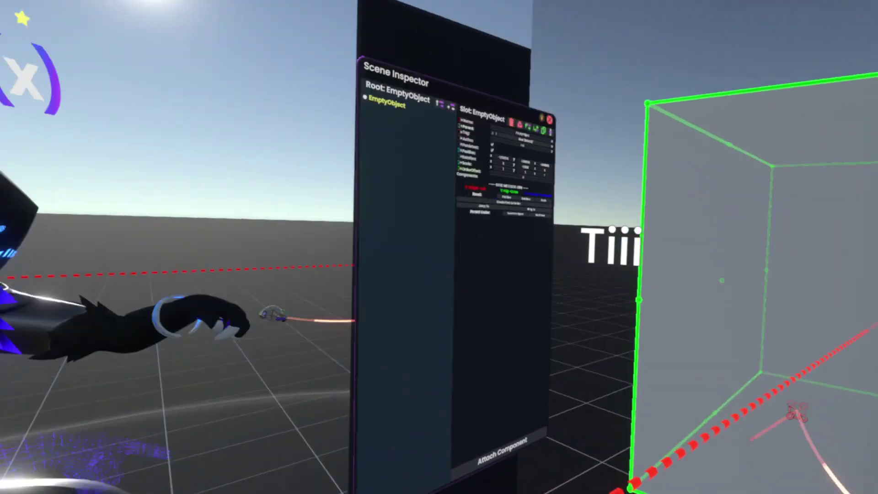
- Switch the developer tool's interaction mode from Projection to Tip
{"action": "key", "text": "t"}
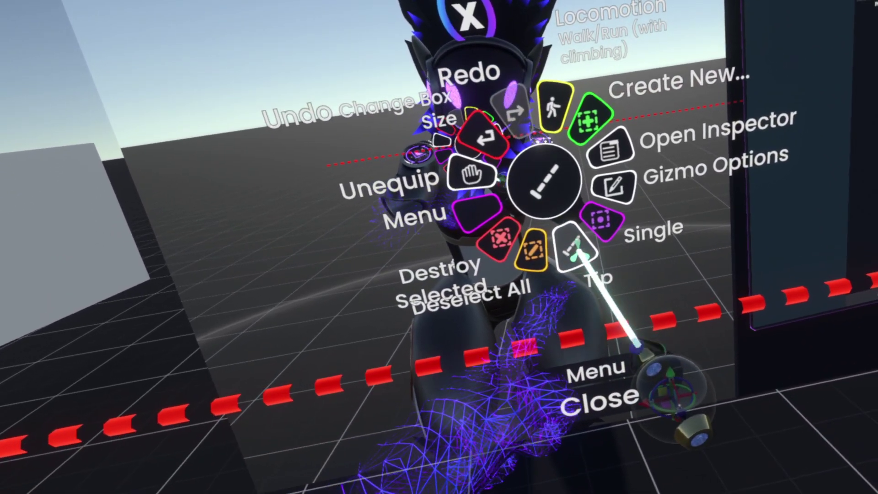
{"action": "key", "text": "t"}
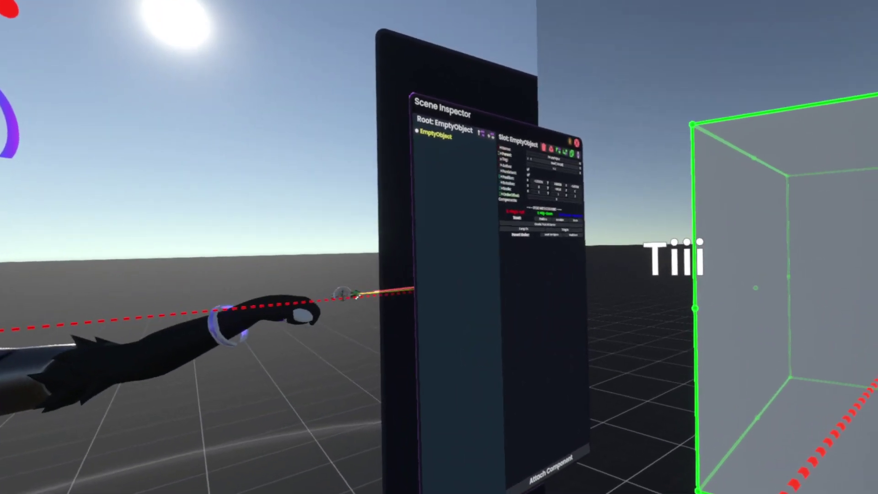
- Grab and destroy the test objects, including the box, the "Tiii" text and the scene inspector
{"action": "key", "text": "t"}
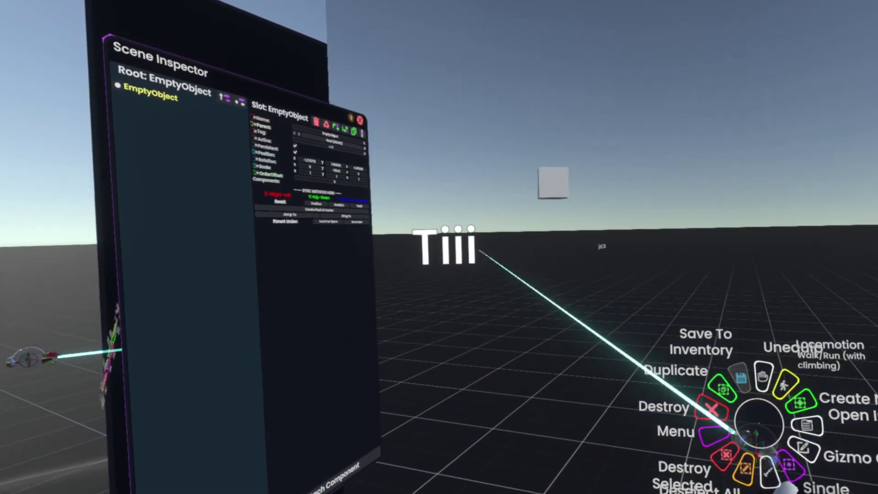
{"action": "key", "text": "t"}
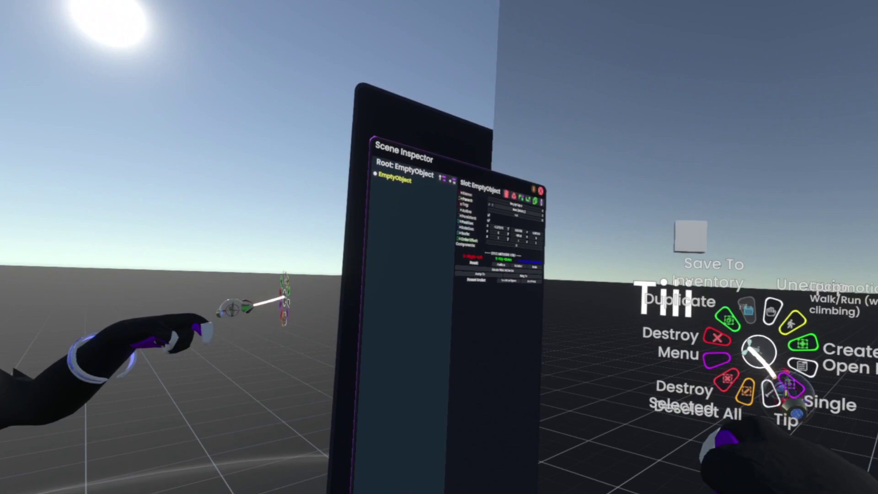
{"action": "key", "text": "t"}
{"action": "left_click", "coordinate": [653, 257]}
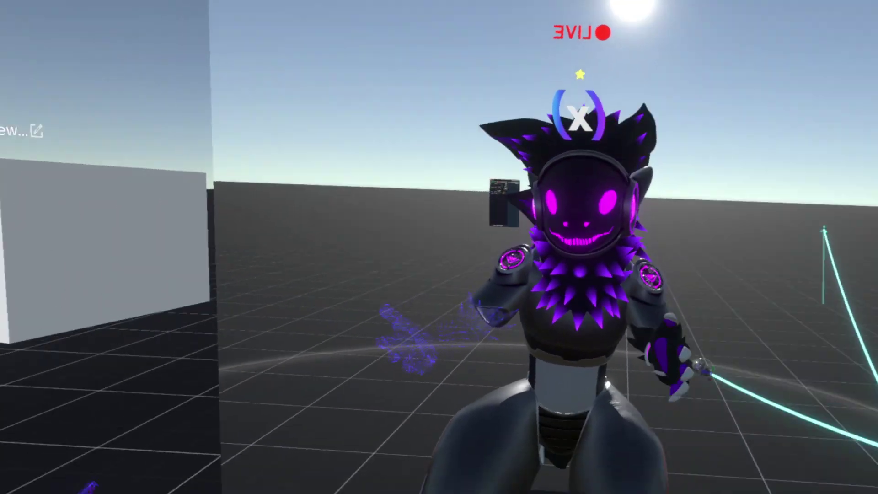
- Change the developer tool's selection mode from Single to Multi
{"action": "key", "text": "t"}
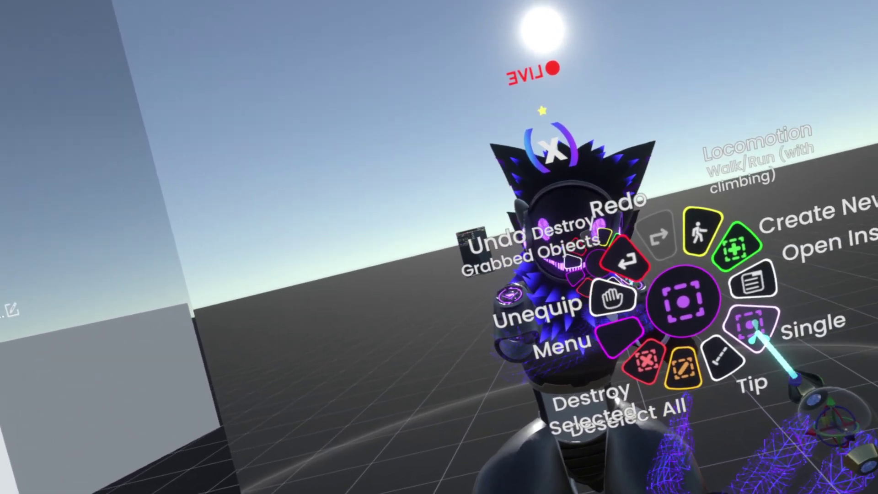
{"action": "left_click", "coordinate": [752, 324]}
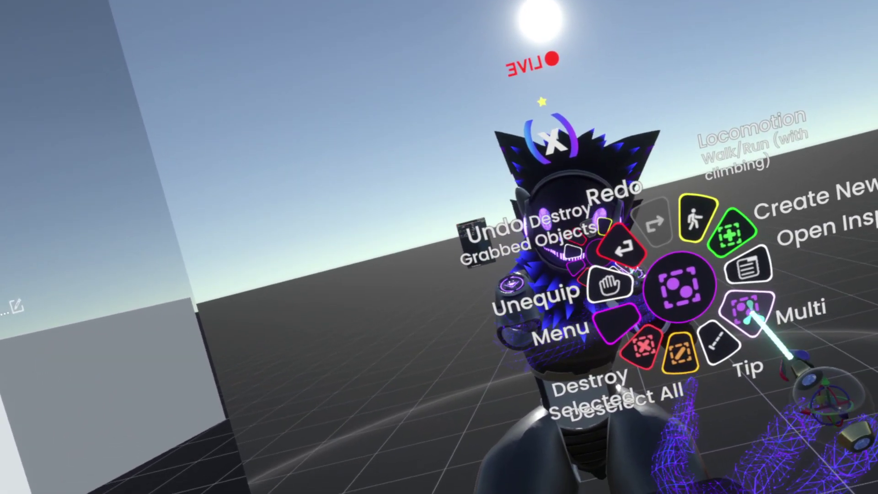
{"action": "key", "text": "t"}
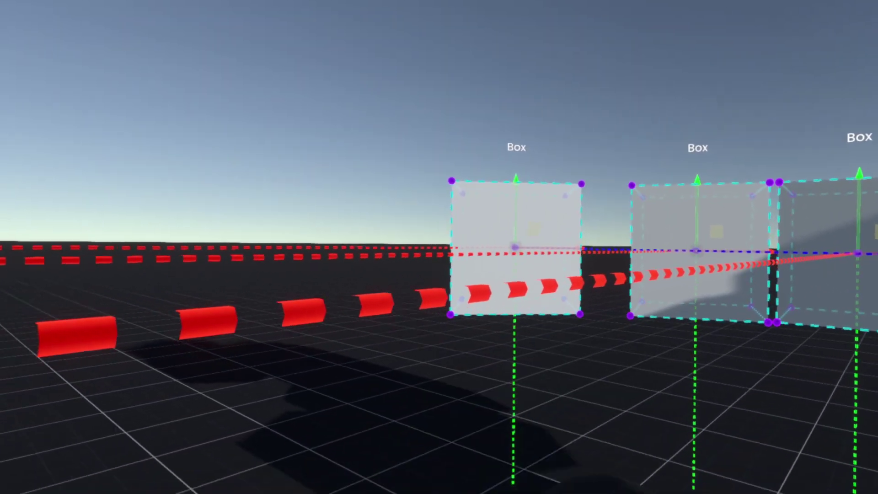
- Destroy the selected box at the end of the row, and deselect all remaining boxes
{"action": "key", "text": "t"}
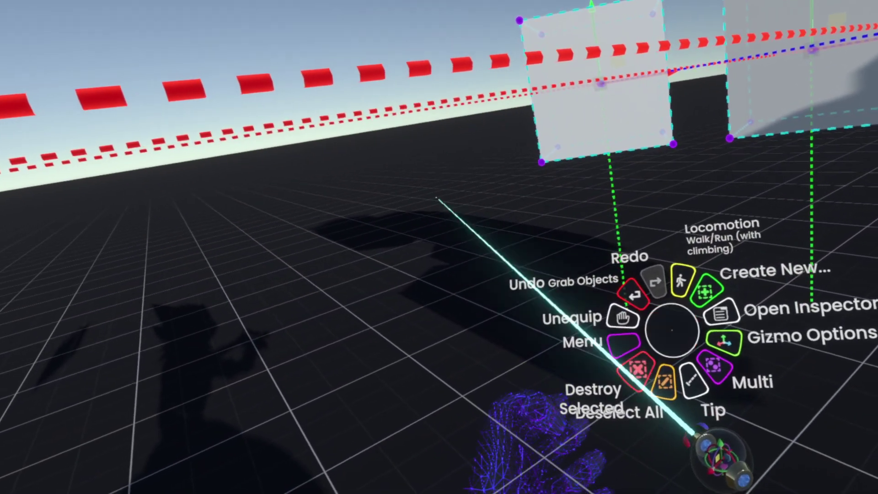
{"action": "left_click", "coordinate": [638, 370]}
{"action": "left_click", "coordinate": [620, 414]}
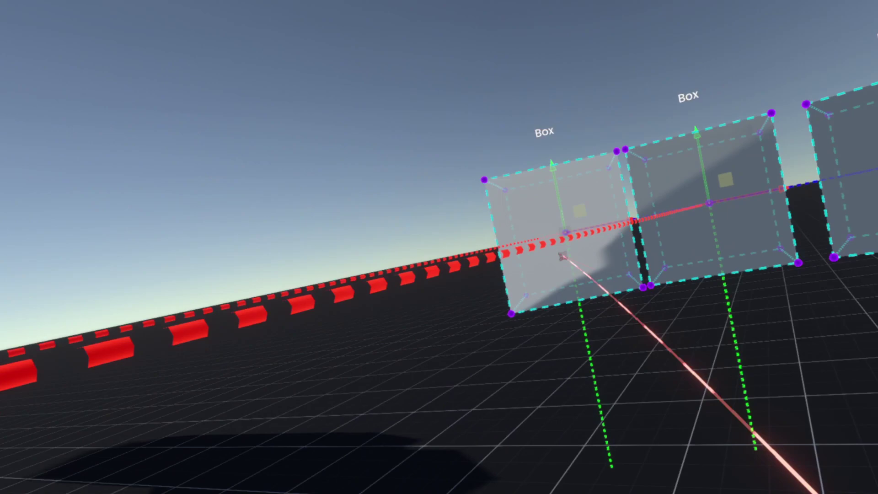
{"action": "right_click", "coordinate": [574, 384]}
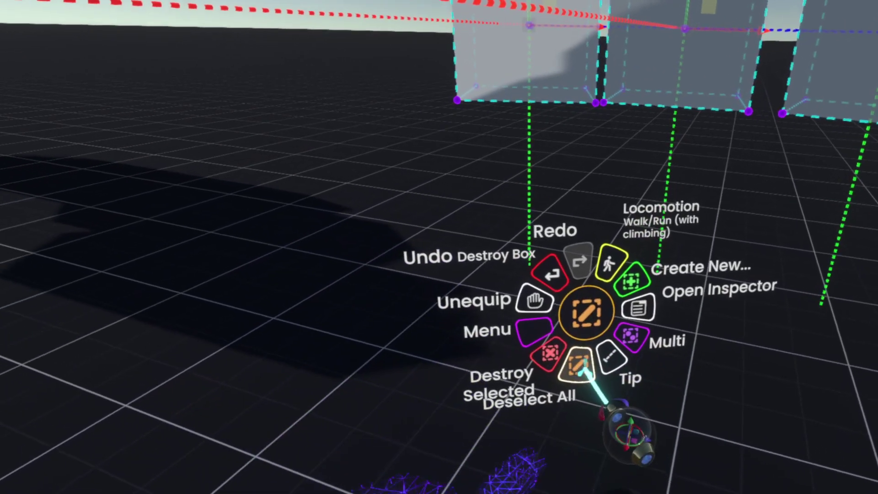
{"action": "left_click", "coordinate": [586, 363]}
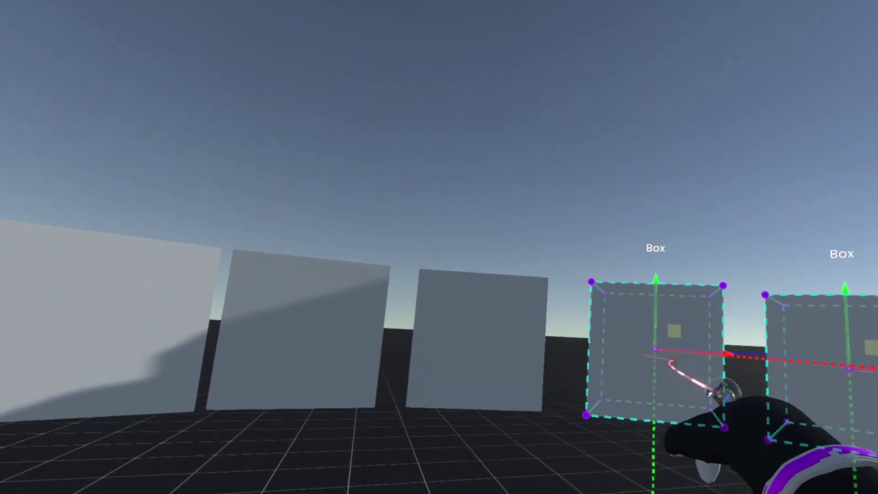
- Switch the gizmo of the selected box at the end of the row to Rotation
{"action": "key", "text": "t"}
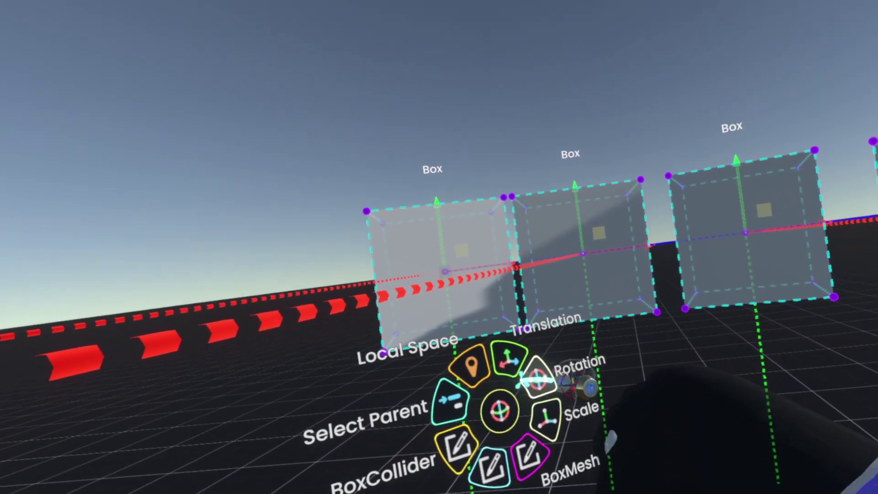
{"action": "right_click", "coordinate": [359, 339]}
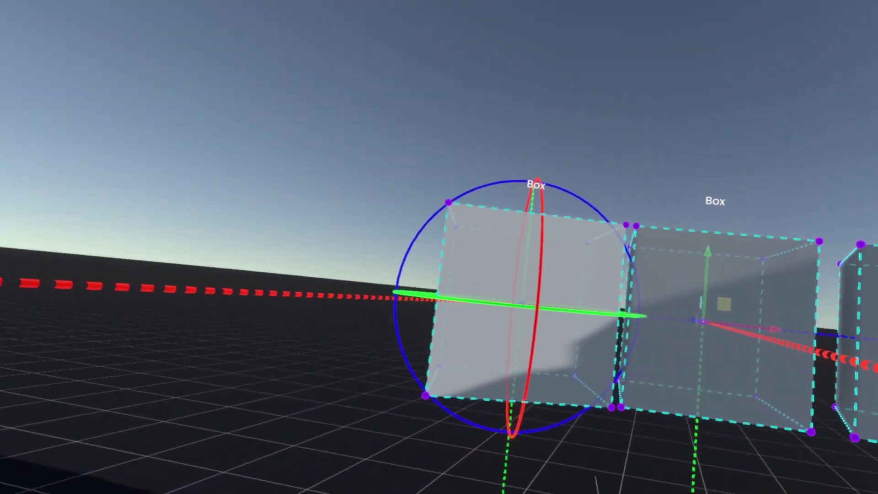
- Try to destroy the selected boxes in the row, and deselect the remaining boxes
{"action": "right_click", "coordinate": [542, 250]}
{"action": "left_click", "coordinate": [631, 443]}
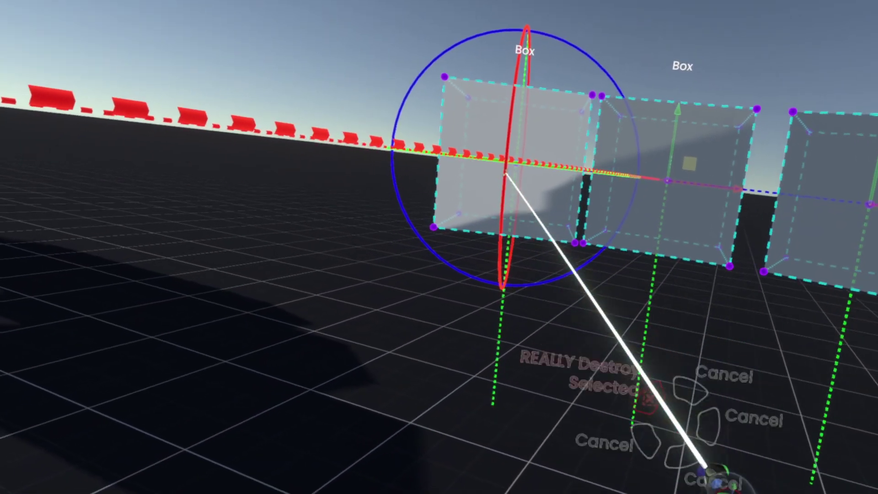
{"action": "left_click", "coordinate": [609, 400]}
{"action": "right_click", "coordinate": [516, 411]}
{"action": "left_click", "coordinate": [515, 468]}
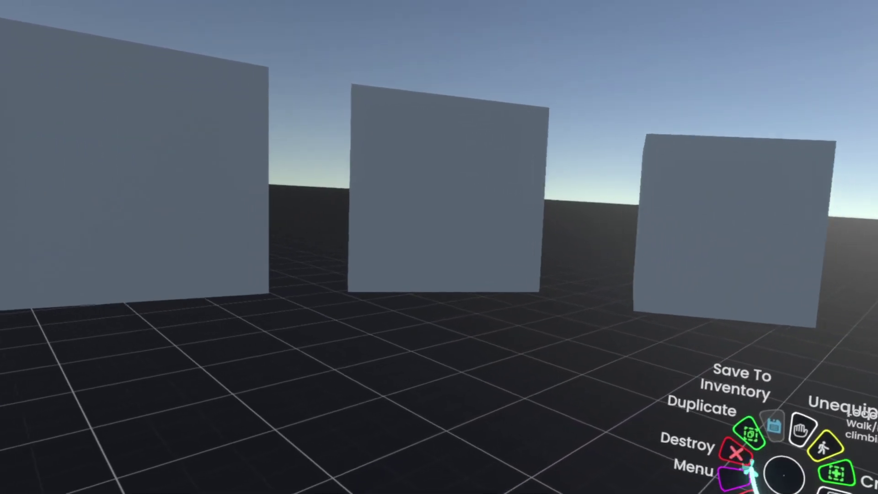
- Destroy the held object, and select the next box in the row and destroy it, confirming the destruction
{"action": "left_click", "coordinate": [737, 454]}
{"action": "left_click", "coordinate": [531, 208]}
{"action": "right_click", "coordinate": [657, 471]}
{"action": "left_click", "coordinate": [645, 478]}
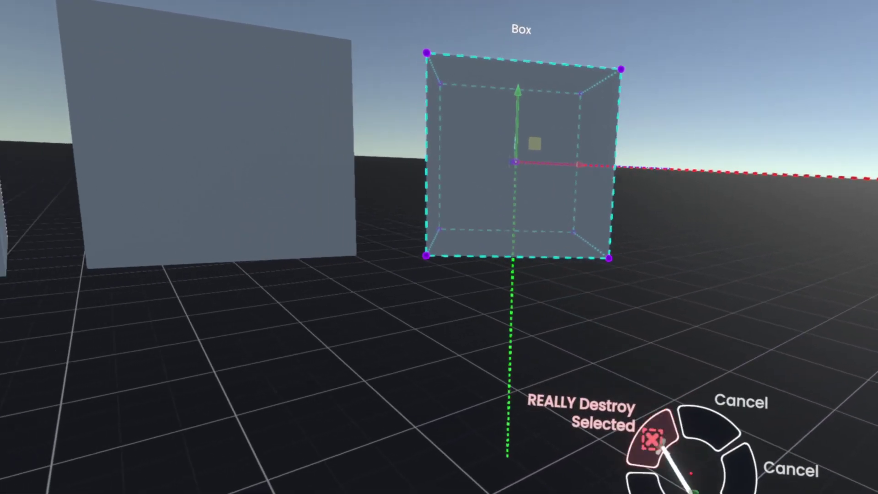
{"action": "left_click", "coordinate": [653, 440]}
{"action": "left_click", "coordinate": [514, 263]}
{"action": "right_click", "coordinate": [667, 480]}
{"action": "right_click", "coordinate": [666, 481]}
{"action": "right_click", "coordinate": [441, 277]}
{"action": "left_click", "coordinate": [680, 482]}
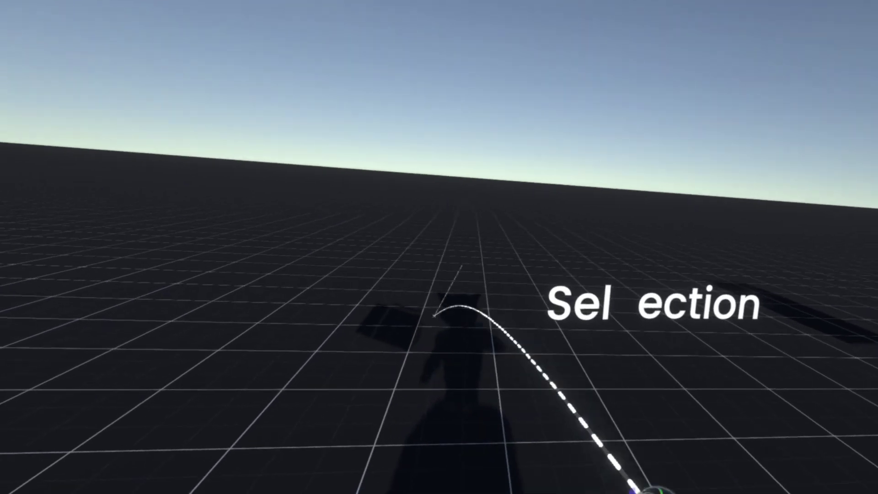
- Select the "Sel" text, switch its gizmo to Global Space, and undo the last grab of the text
{"action": "left_click", "coordinate": [579, 321]}
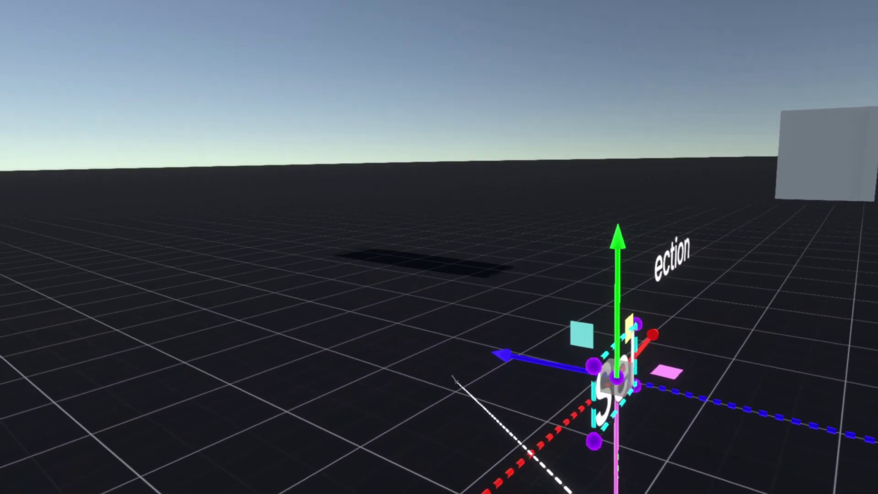
{"action": "key", "text": "t"}
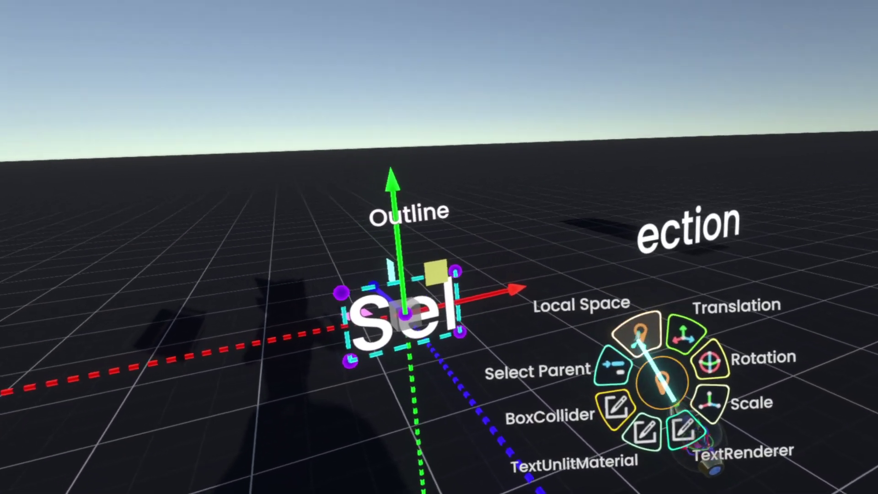
{"action": "left_click", "coordinate": [612, 310]}
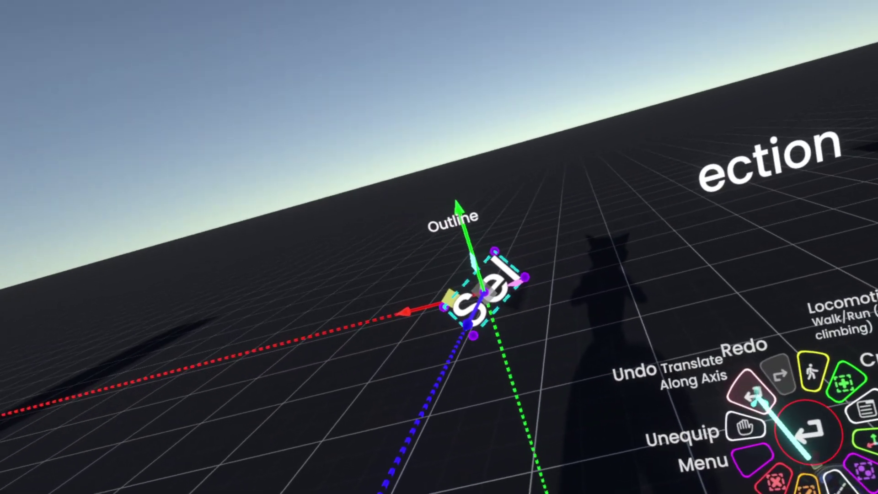
{"action": "left_click", "coordinate": [693, 392]}
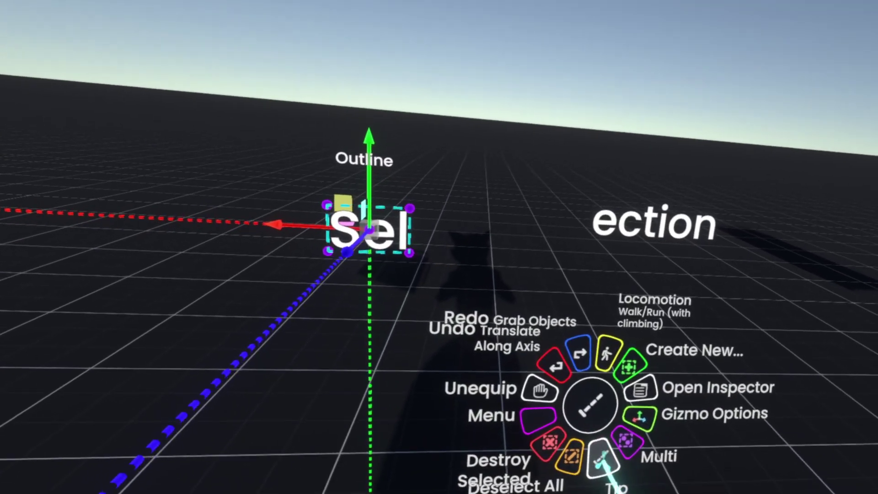
- Move the "Sel" text against "ection" so the two read "Selection", and deselect both texts
{"action": "left_click", "coordinate": [597, 450]}
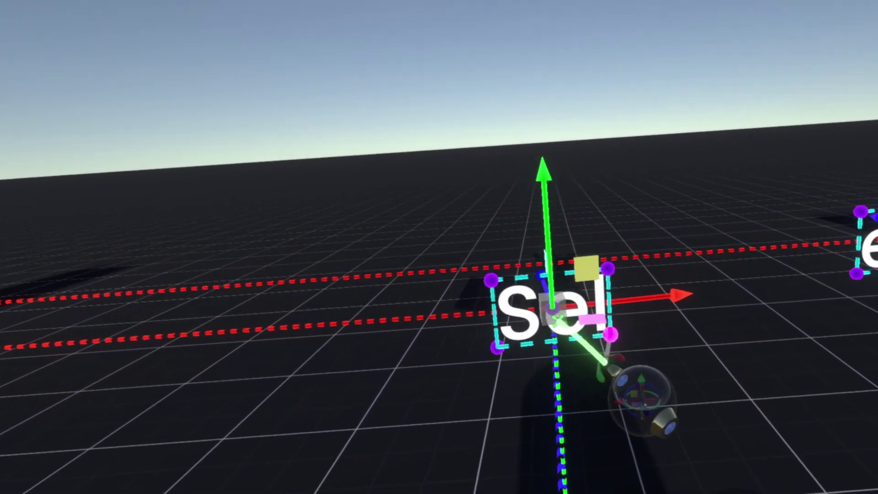
{"action": "left_click_drag", "start_coordinate": [557, 320], "coordinate": [502, 244]}
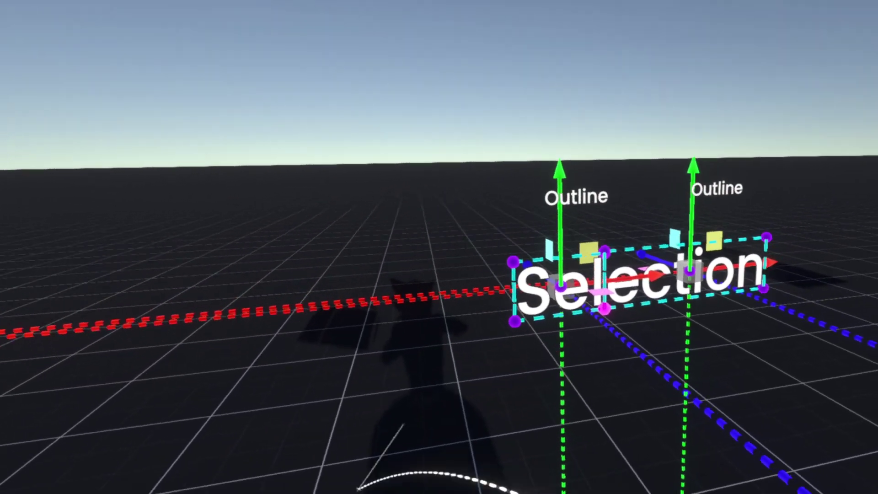
{"action": "right_click", "coordinate": [647, 390]}
{"action": "left_click", "coordinate": [617, 419]}
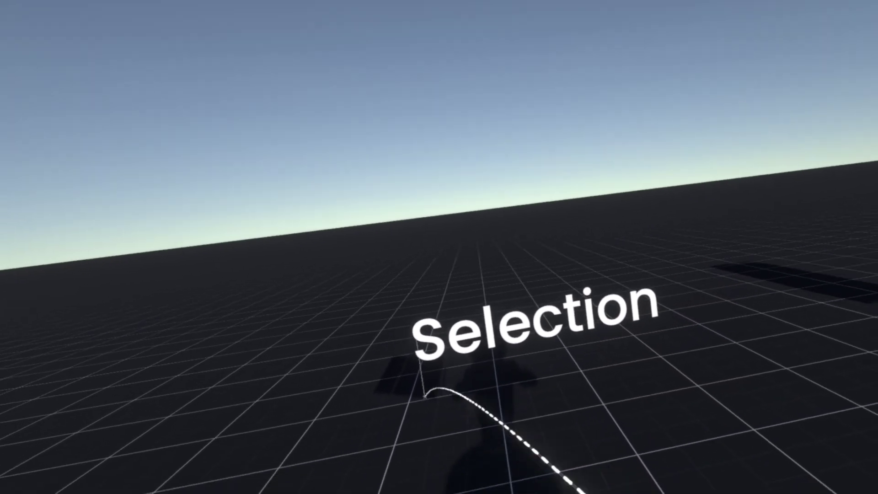
- Select both halves of the "Selection" text and set the gizmo to Rotation
{"action": "right_click", "coordinate": [590, 449]}
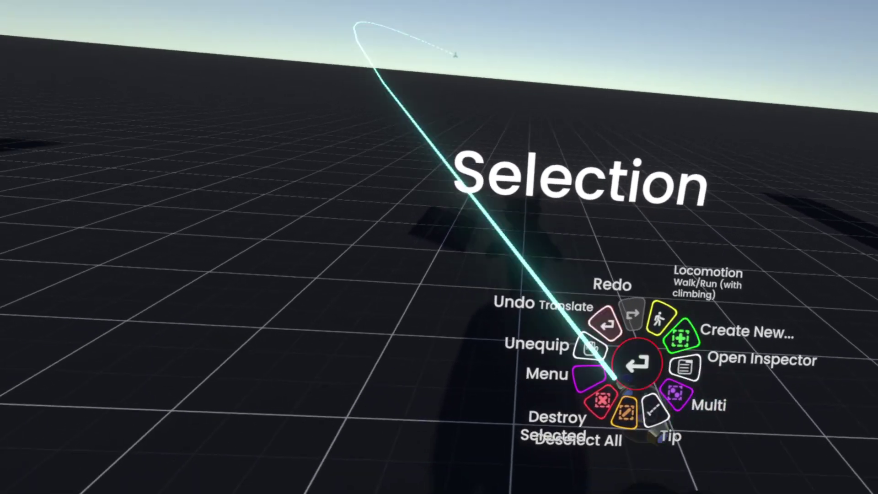
{"action": "left_click", "coordinate": [481, 231]}
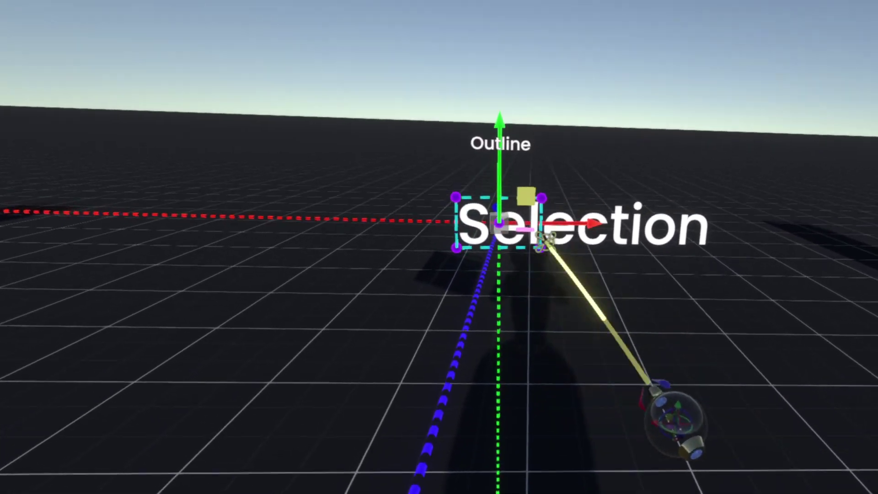
{"action": "left_click", "coordinate": [549, 235]}
{"action": "right_click", "coordinate": [536, 412]}
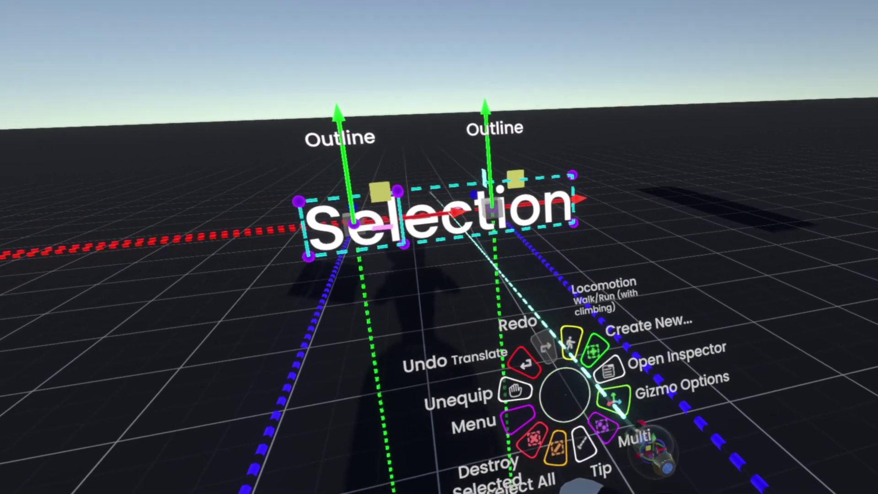
{"action": "left_click", "coordinate": [583, 414]}
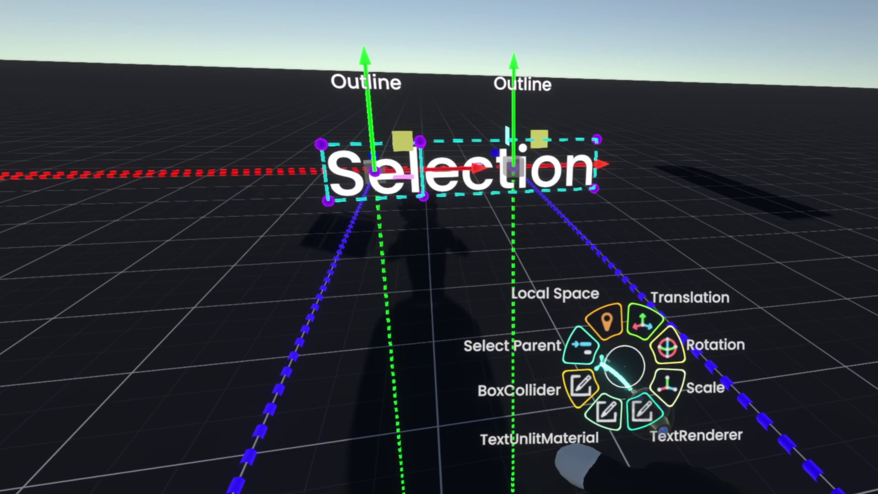
{"action": "left_click", "coordinate": [667, 347]}
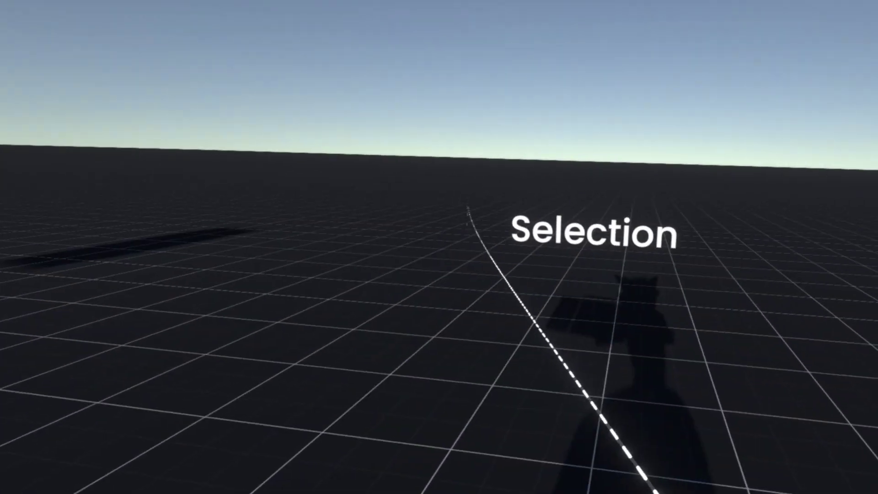
- Select only the "ection" text and switch its gizmo to Rotation
{"action": "left_click", "coordinate": [540, 291]}
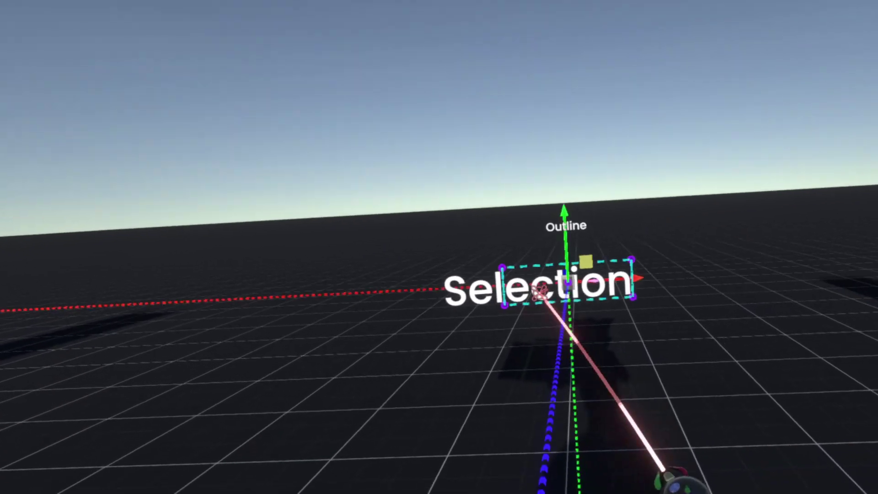
{"action": "right_click", "coordinate": [574, 439]}
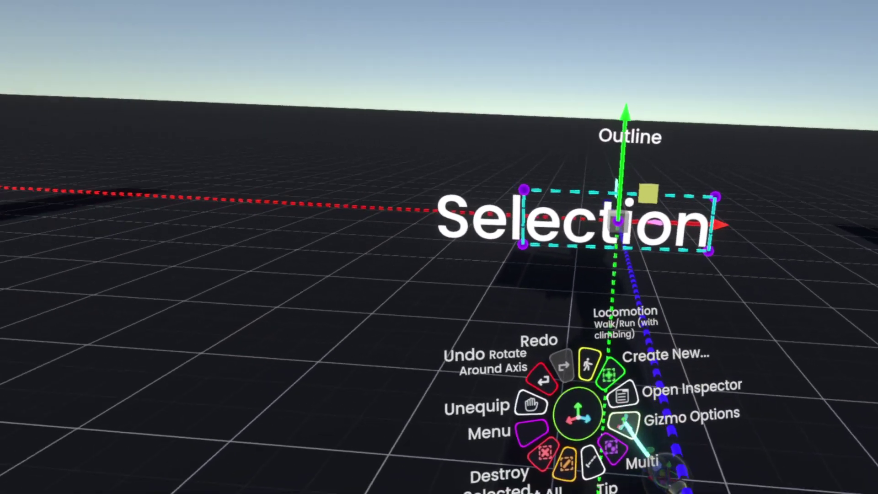
{"action": "left_click", "coordinate": [641, 410]}
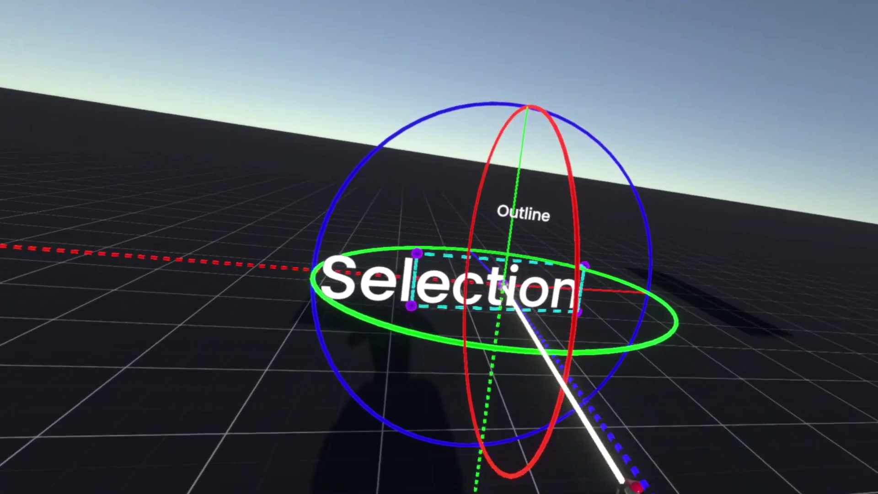
- Rotate the "ection" text around an axis with the gizmo, and undo the rotation
{"action": "left_click_drag", "start_coordinate": [520, 309], "coordinate": [481, 332]}
{"action": "right_click", "coordinate": [682, 410]}
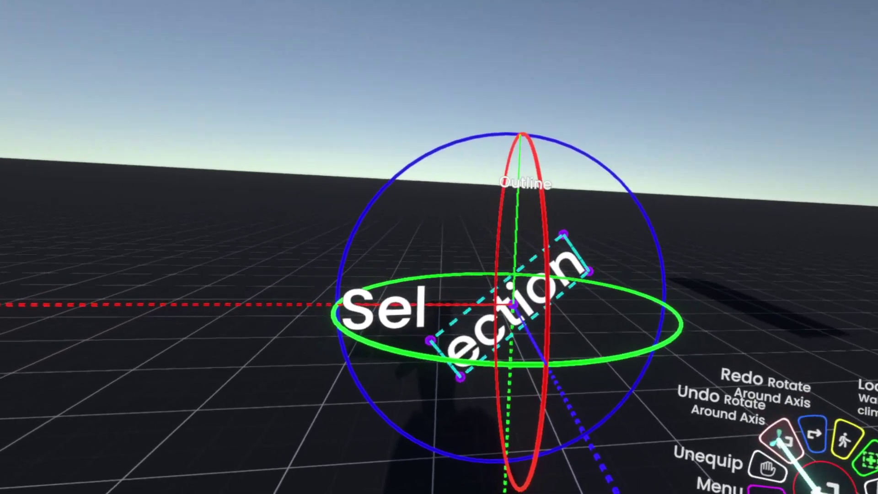
{"action": "left_click", "coordinate": [779, 440]}
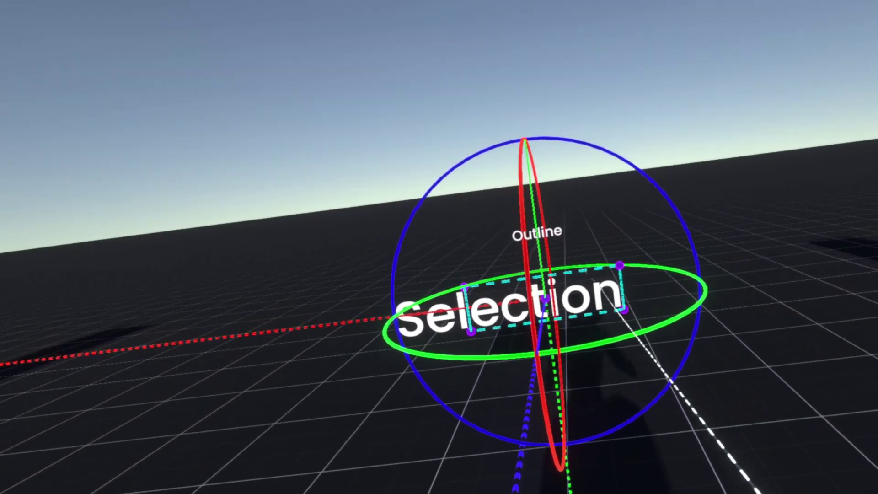
- Switch the "ection" text's gizmo to Scale and resize the text uniformly, both larger and smaller
{"action": "left_click", "coordinate": [647, 425]}
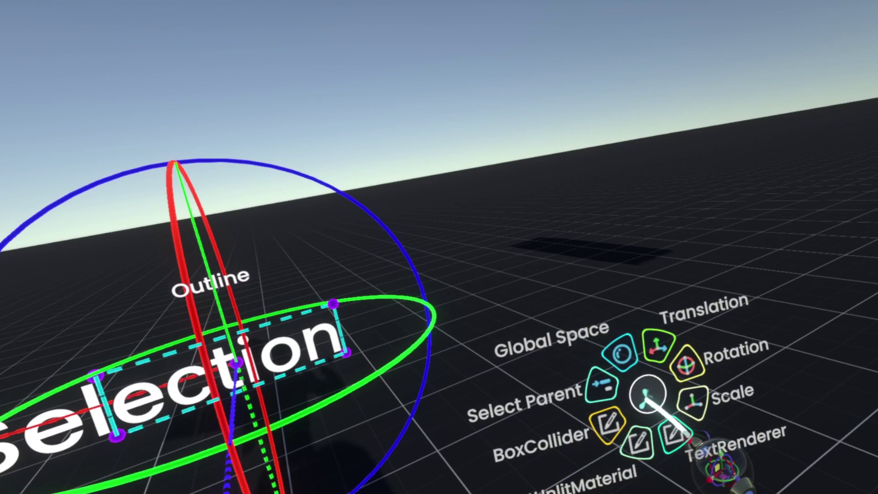
{"action": "left_click", "coordinate": [693, 402]}
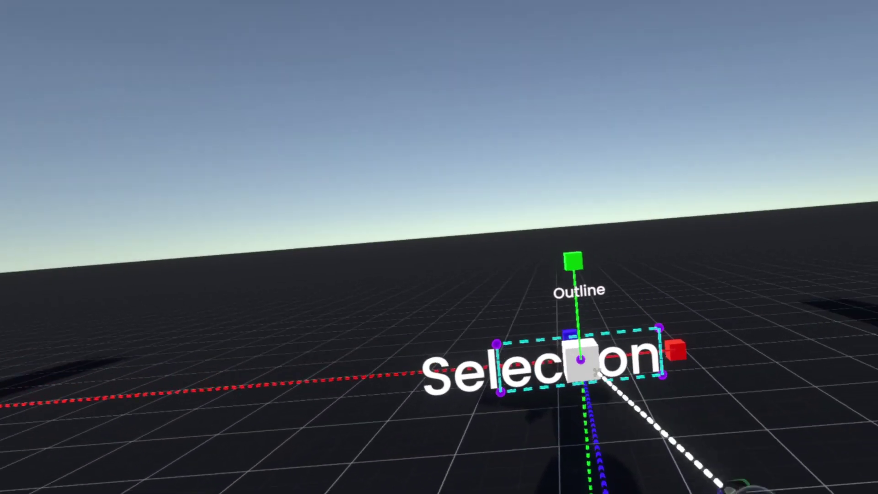
{"action": "left_click_drag", "start_coordinate": [597, 373], "coordinate": [869, 348]}
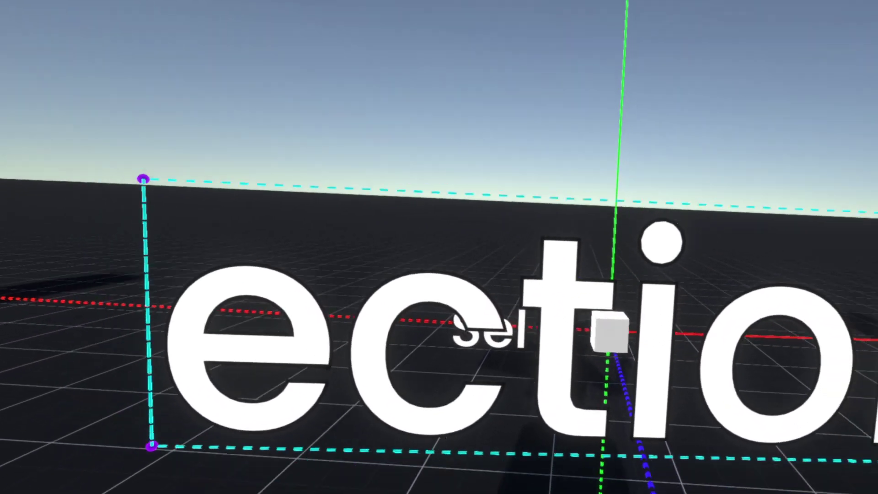
{"action": "left_click_drag", "start_coordinate": [737, 487], "coordinate": [773, 457]}
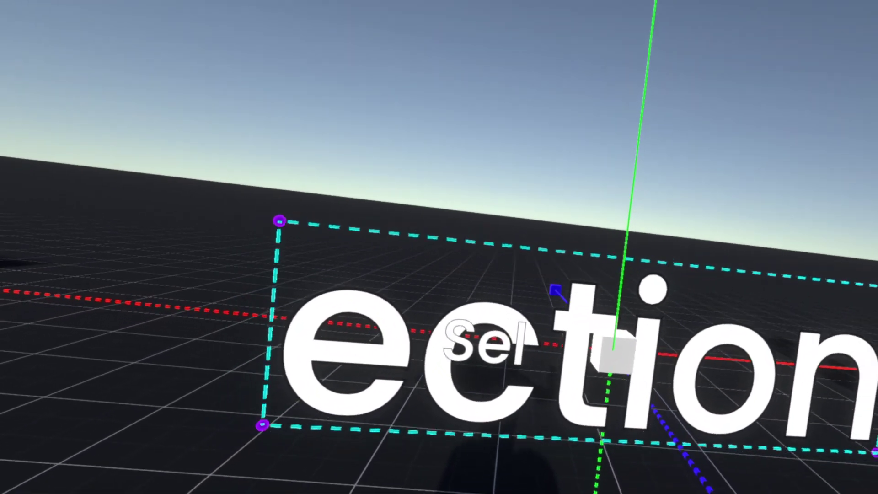
{"action": "left_click_drag", "start_coordinate": [613, 350], "coordinate": [654, 337]}
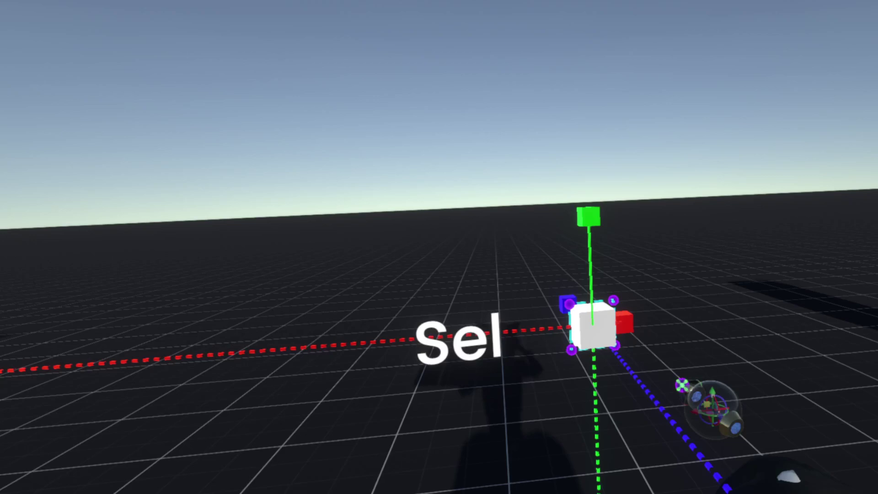
- Stretch the "ection" text along its red X axis, and switch the gizmo to Local Space
{"action": "left_click_drag", "start_coordinate": [661, 317], "coordinate": [748, 311]}
{"action": "key", "text": "t"}
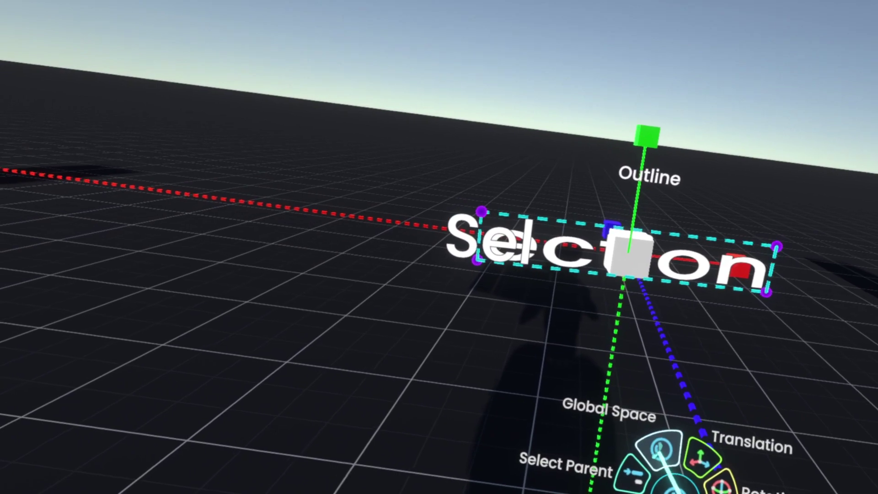
{"action": "left_click", "coordinate": [659, 451]}
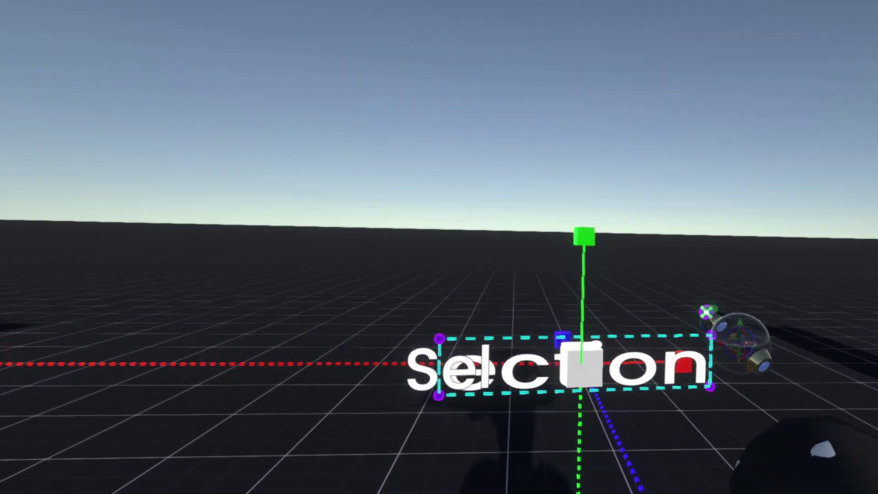
- Undo the scale and rotation changes on the "ection" text so it lines up with "Sel"
{"action": "key", "text": "t"}
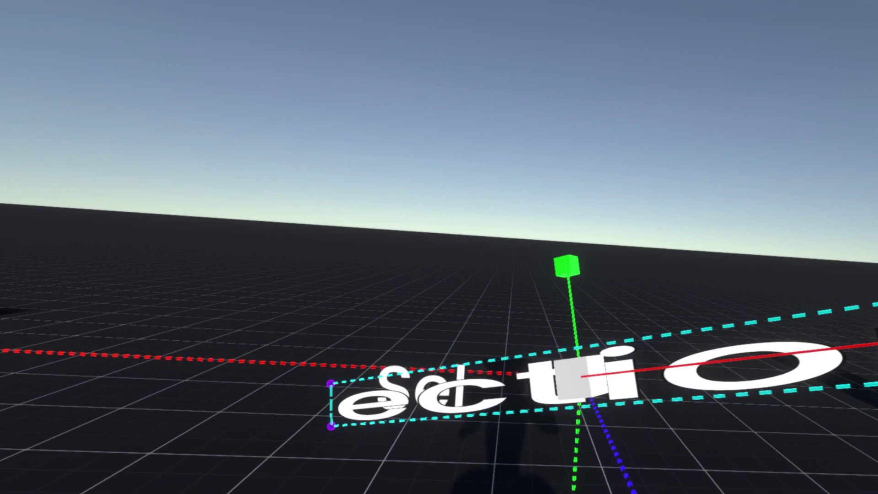
{"action": "key", "text": "t"}
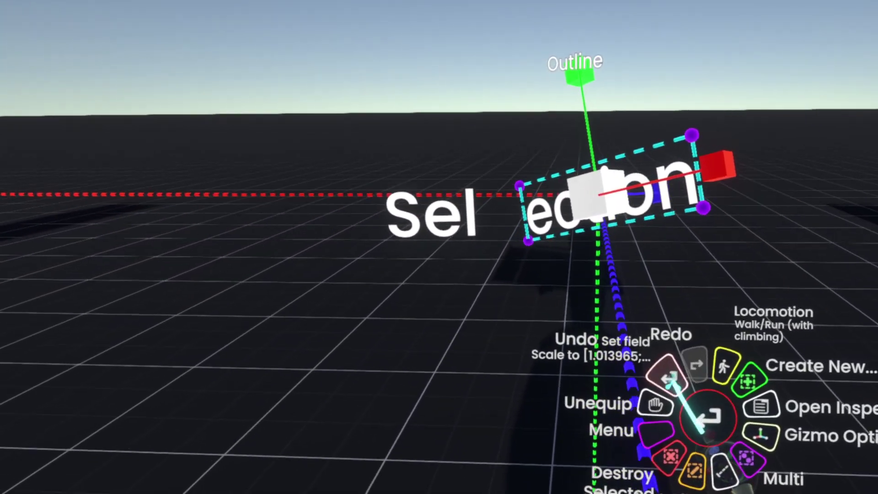
{"action": "left_click", "coordinate": [713, 429]}
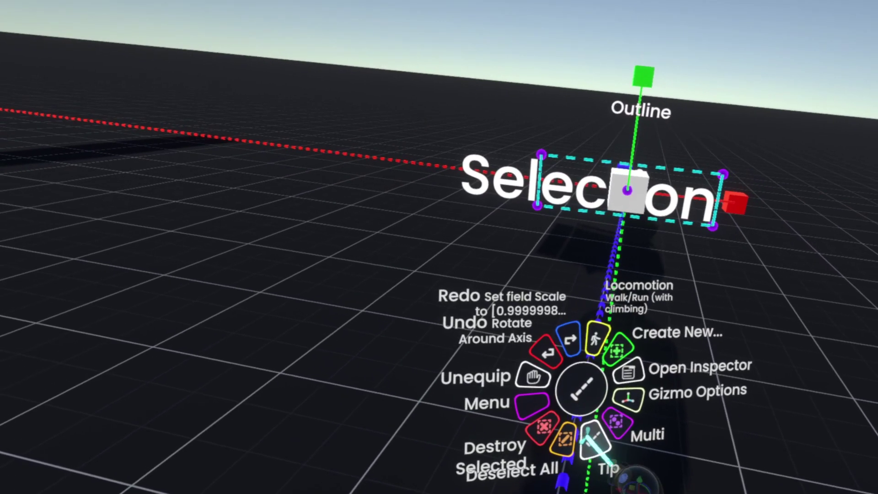
- Change the selection mode to Single and deselect all objects
{"action": "left_click", "coordinate": [613, 418]}
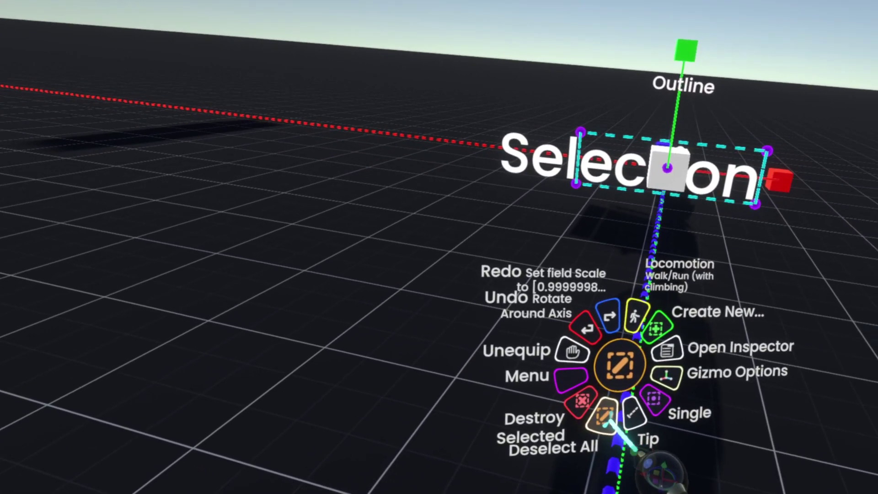
{"action": "left_click", "coordinate": [618, 420]}
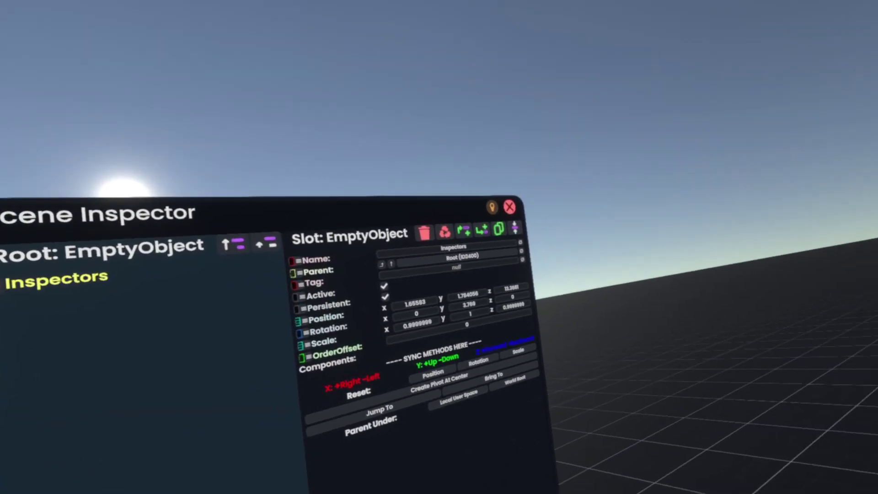
- Create a new box beside the open scene inspector
{"action": "key", "text": "t"}
{"action": "left_click", "coordinate": [655, 384]}
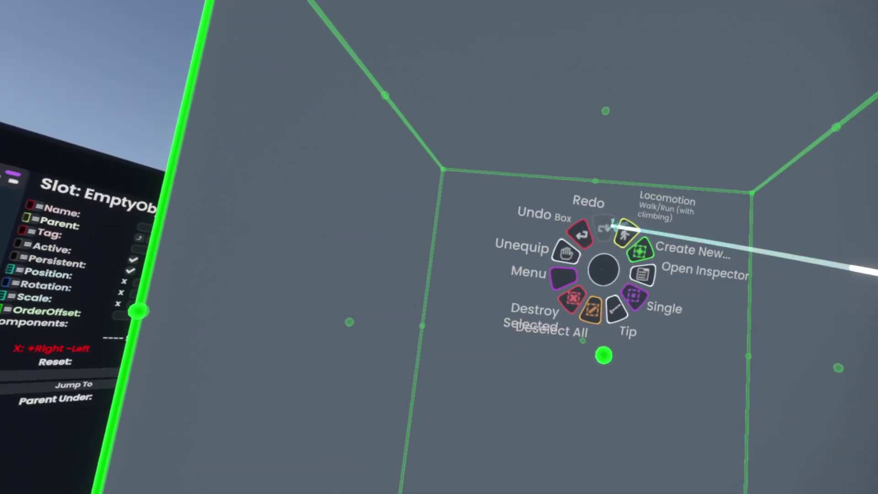
{"action": "left_click", "coordinate": [619, 228]}
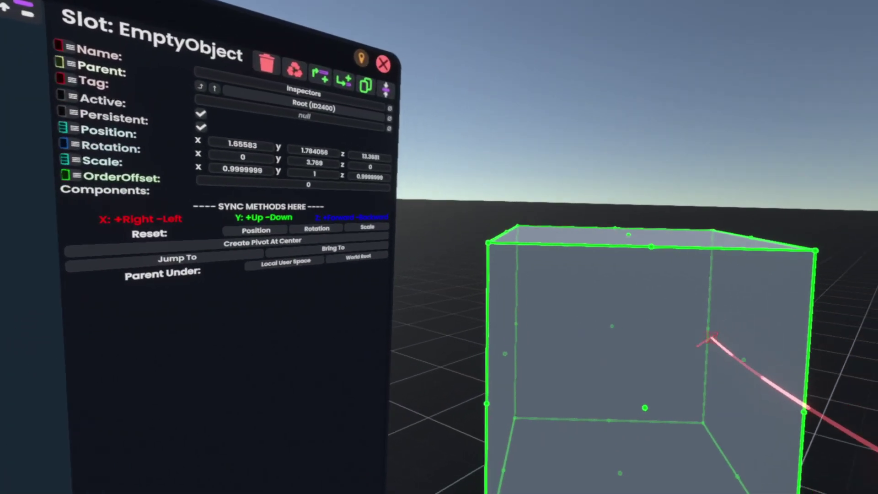
- Select the new box, open its scene inspector, and look through its mesh and renderer components
{"action": "left_click", "coordinate": [617, 339]}
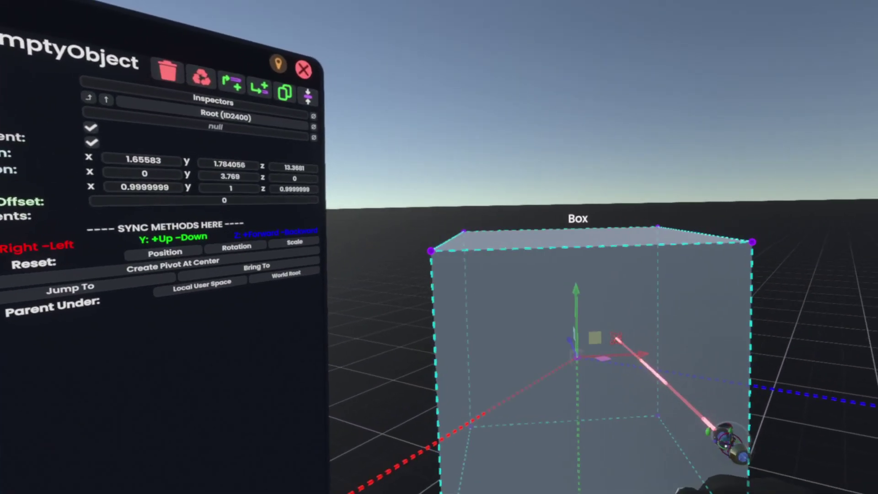
{"action": "right_click", "coordinate": [617, 339]}
{"action": "left_click", "coordinate": [665, 396]}
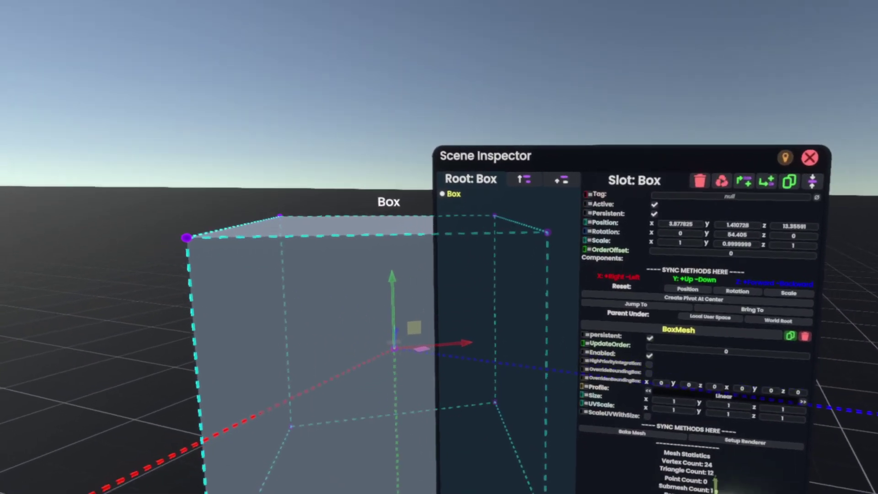
{"action": "left_click_drag", "start_coordinate": [716, 480], "coordinate": [661, 484]}
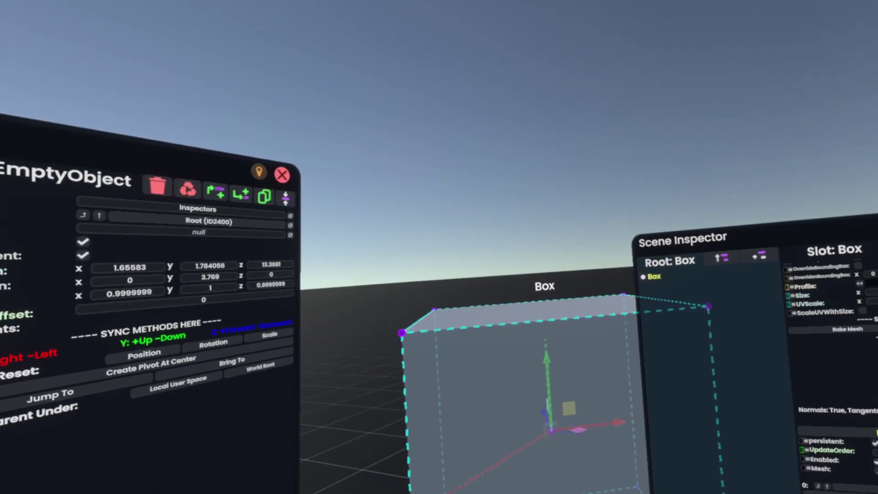
{"action": "scroll", "coordinate": [693, 476], "scroll_direction": "up", "scroll_amount": 5}
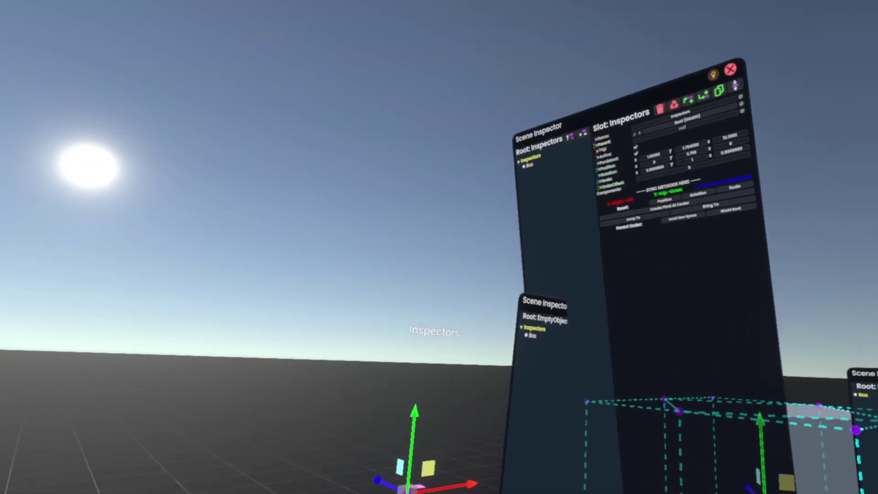
- Parent the box under the Inspectors object and reset its local position
{"action": "left_click_drag", "start_coordinate": [643, 376], "coordinate": [290, 132]}
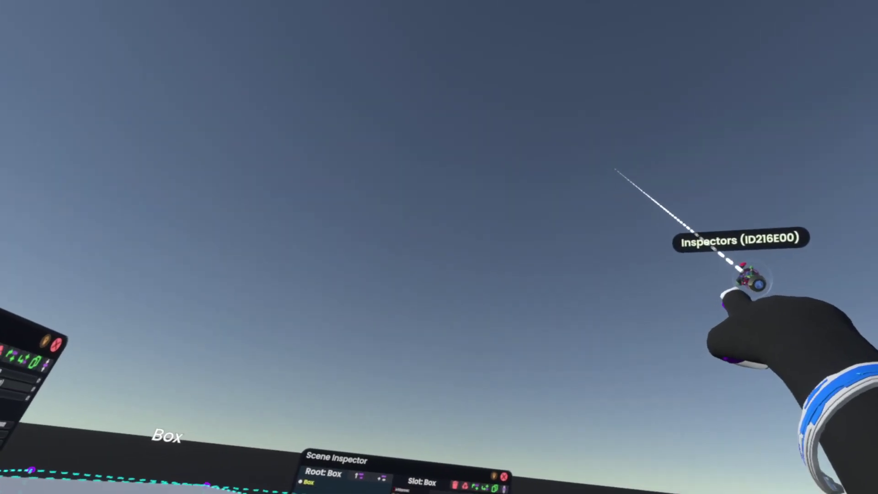
{"action": "left_click", "coordinate": [620, 158]}
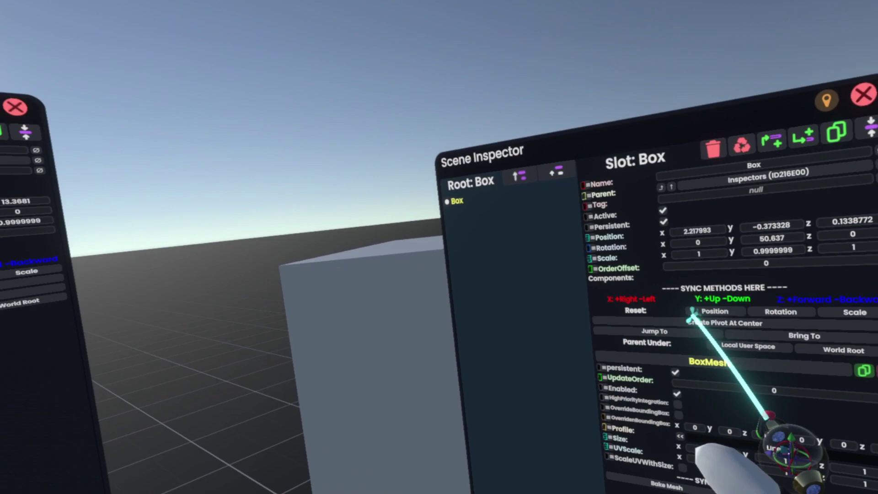
{"action": "left_click", "coordinate": [720, 288]}
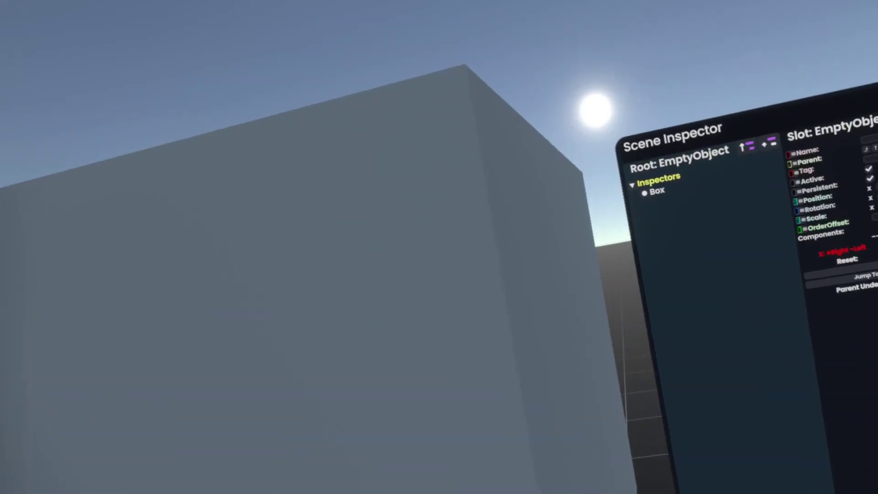
- Select the Inspectors object in the hierarchy and scale it down uniformly to about 0.376 with the Scale gizmo
{"action": "left_click", "coordinate": [567, 231]}
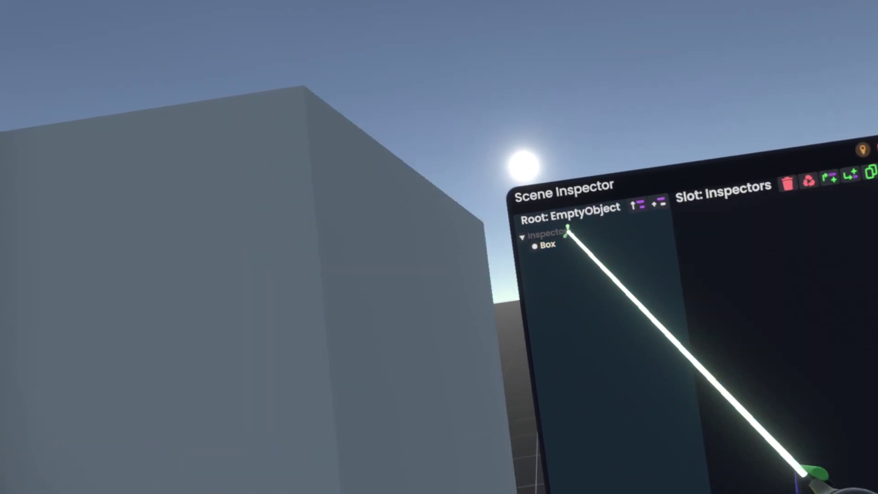
{"action": "right_click", "coordinate": [639, 443]}
{"action": "left_click", "coordinate": [686, 458]}
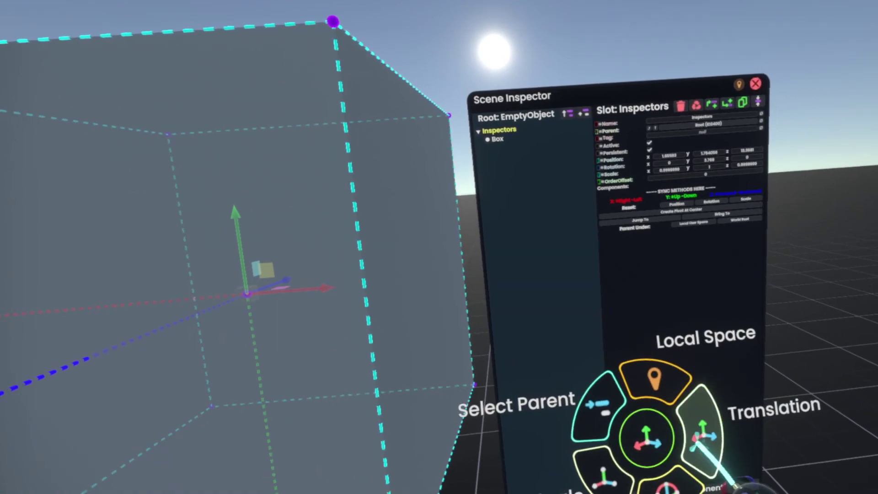
{"action": "left_click", "coordinate": [609, 478]}
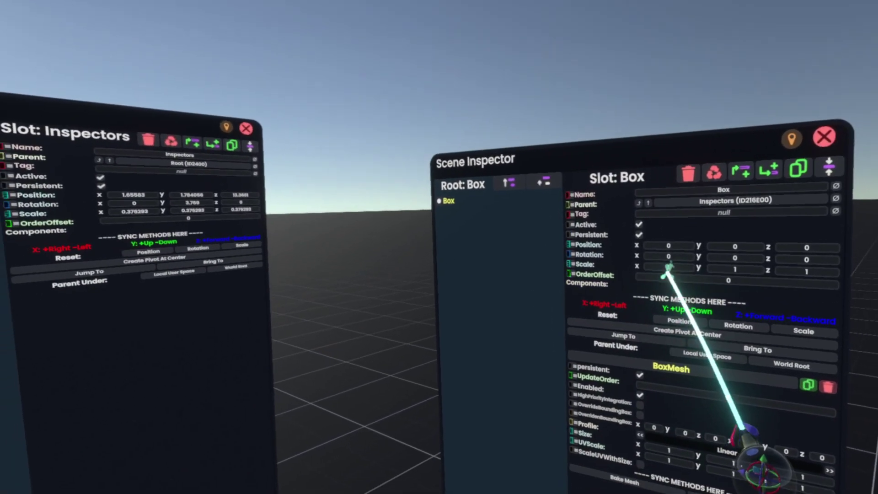
- Set the box's local scale to 2 on all three axes
{"action": "key", "text": "BackSpace"}
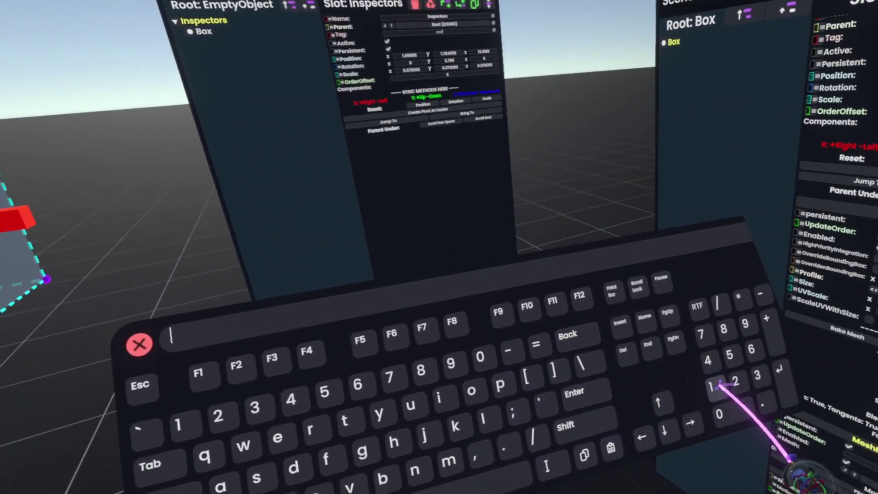
{"action": "type", "text": "2"}
{"action": "key", "text": "Return"}
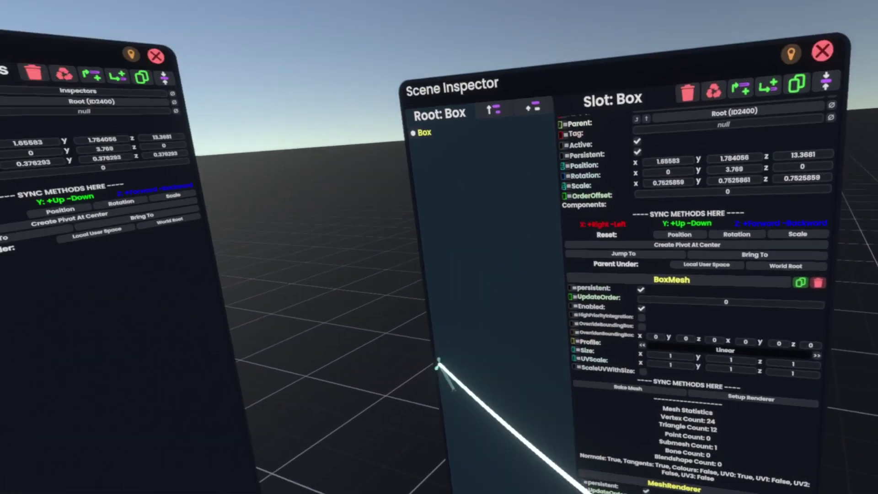
- Undo moving the box to the world root, and insert a new parent slot above it
{"action": "middle_click", "coordinate": [639, 416]}
{"action": "left_click", "coordinate": [608, 366]}
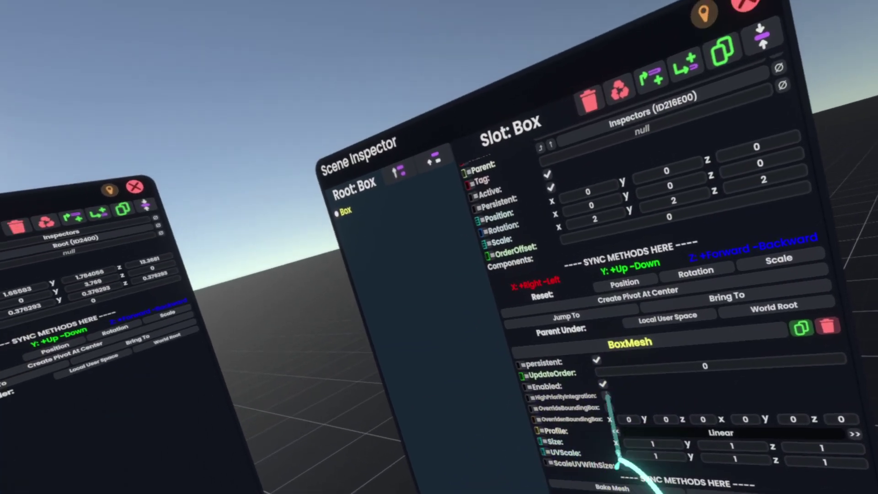
{"action": "left_click", "coordinate": [690, 318]}
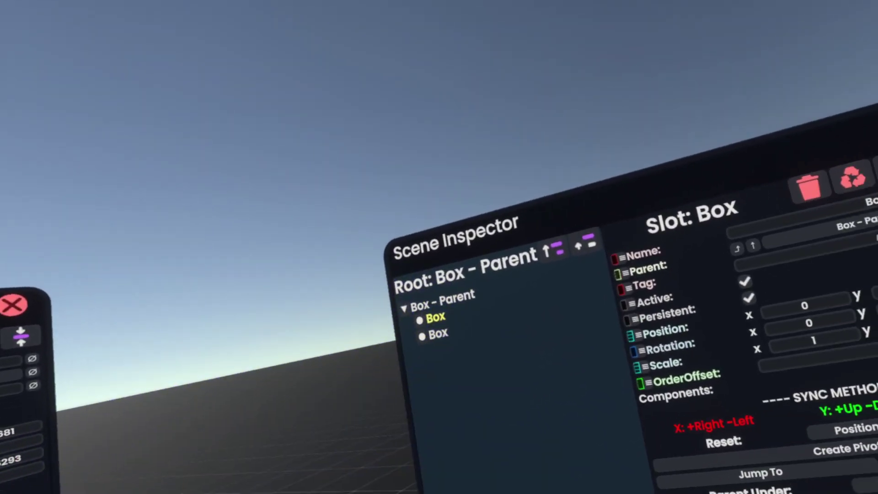
- Focus the inspector's hierarchy on the selected Box, and raise it back through Box - Parent to the world Root
{"action": "left_click", "coordinate": [499, 253]}
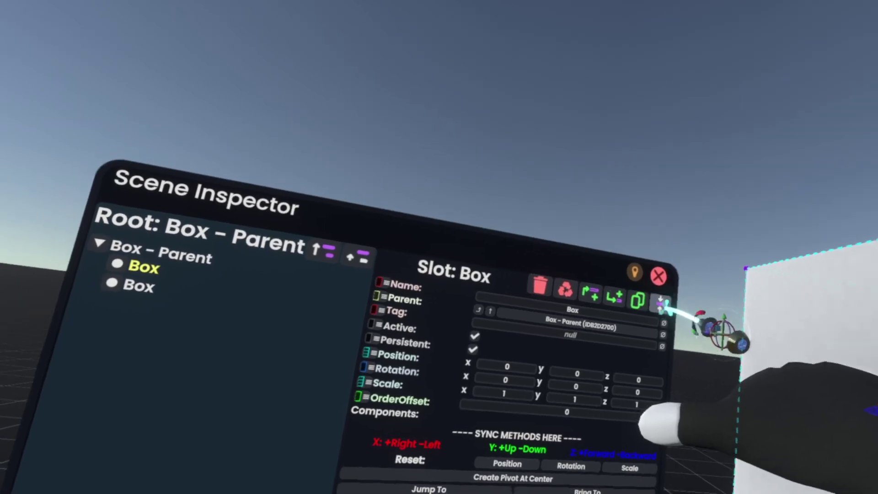
{"action": "left_click", "coordinate": [661, 305]}
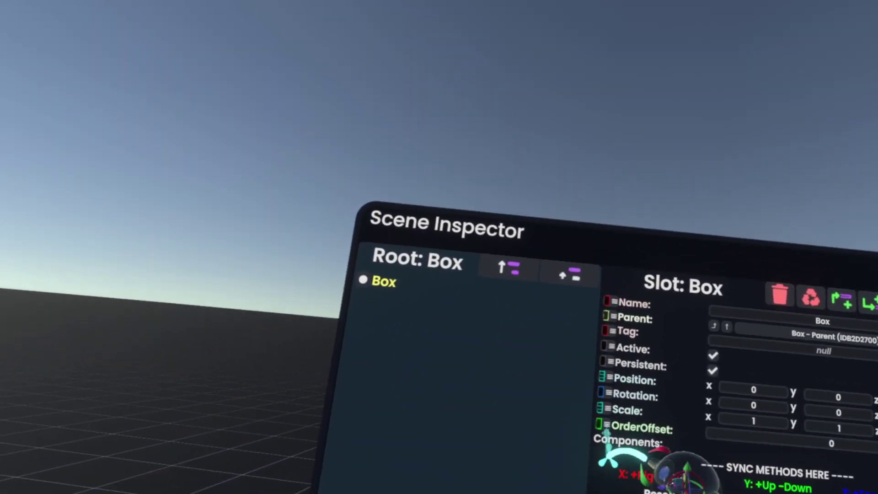
{"action": "left_click", "coordinate": [619, 253]}
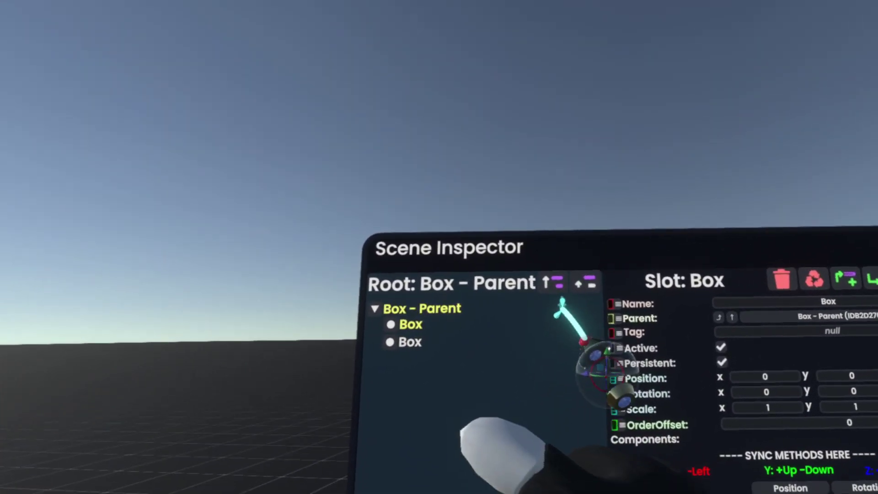
{"action": "left_click", "coordinate": [554, 283]}
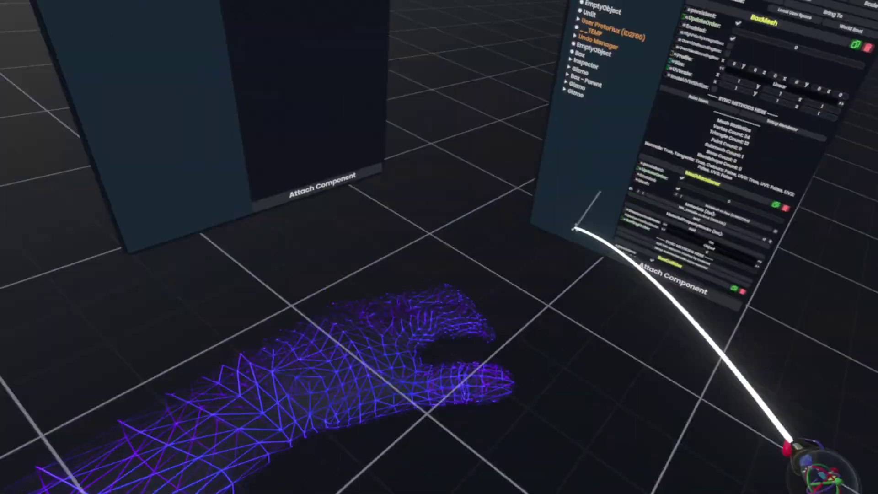
- Inspect the avatar's Leg0.L slot, raising the hierarchy to Hips and the avatar's object root, and close that inspector
{"action": "key", "text": "t"}
{"action": "left_click", "coordinate": [617, 464]}
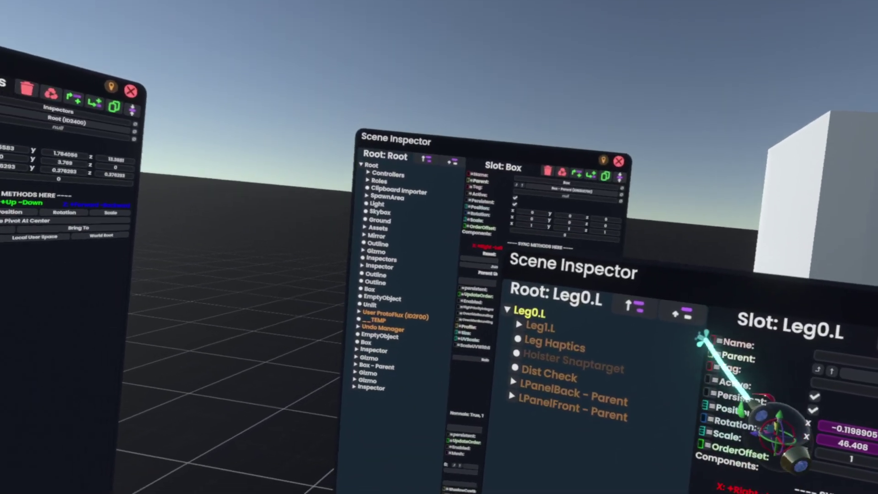
{"action": "left_click", "coordinate": [681, 313]}
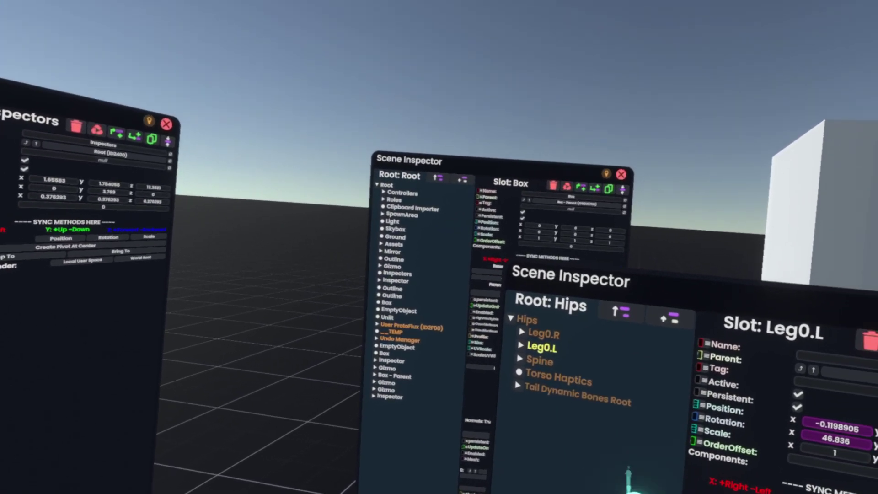
{"action": "left_click", "coordinate": [623, 311]}
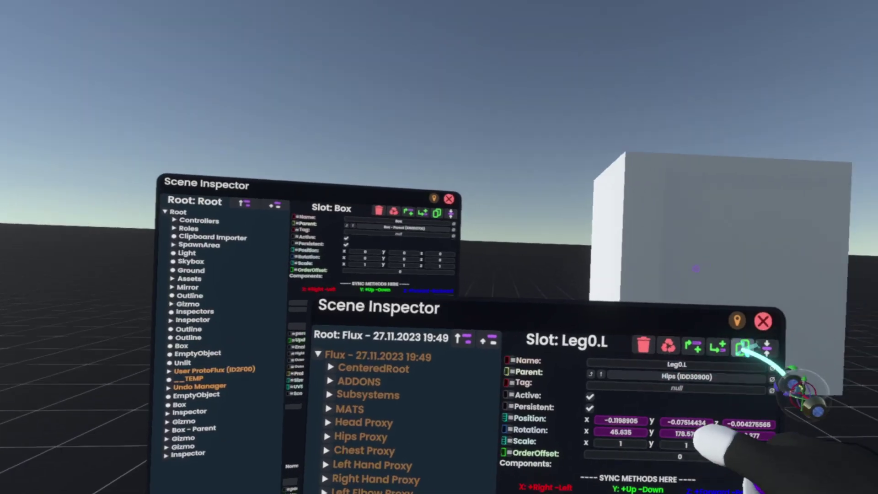
{"action": "left_click", "coordinate": [767, 320]}
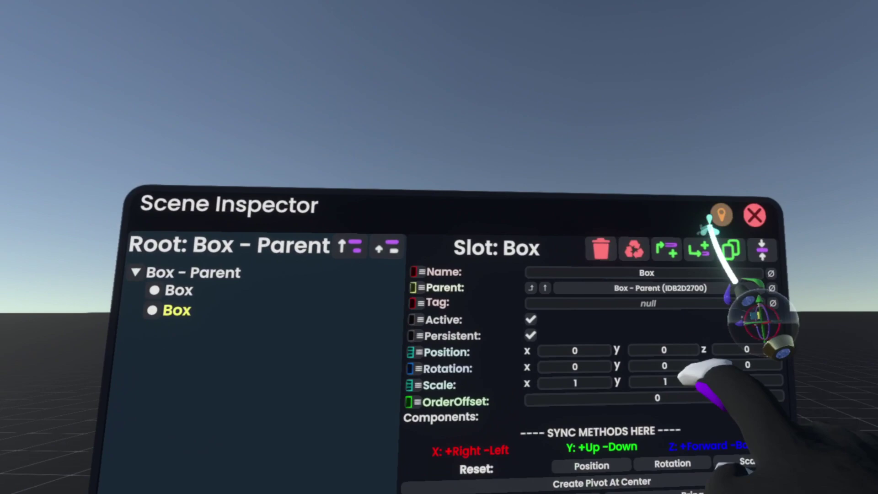
- Add a child slot to the second Box under Box - Parent and destroy that child
{"action": "left_click", "coordinate": [741, 253]}
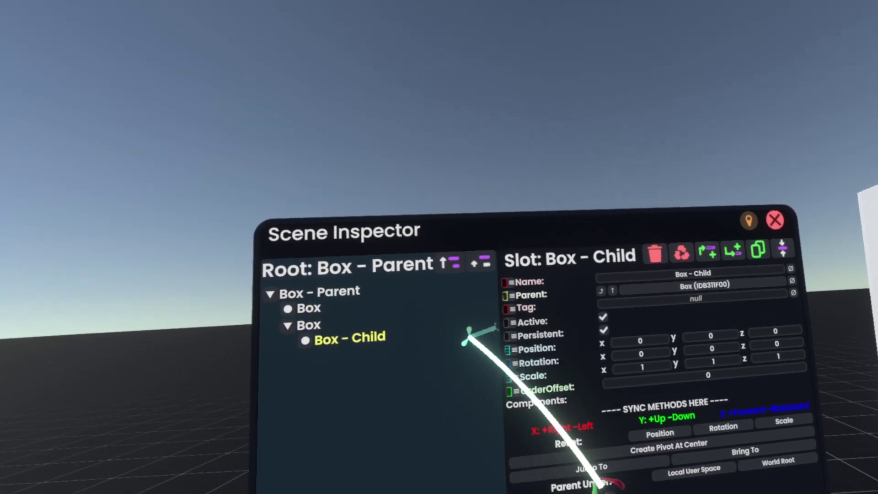
{"action": "left_click", "coordinate": [655, 254]}
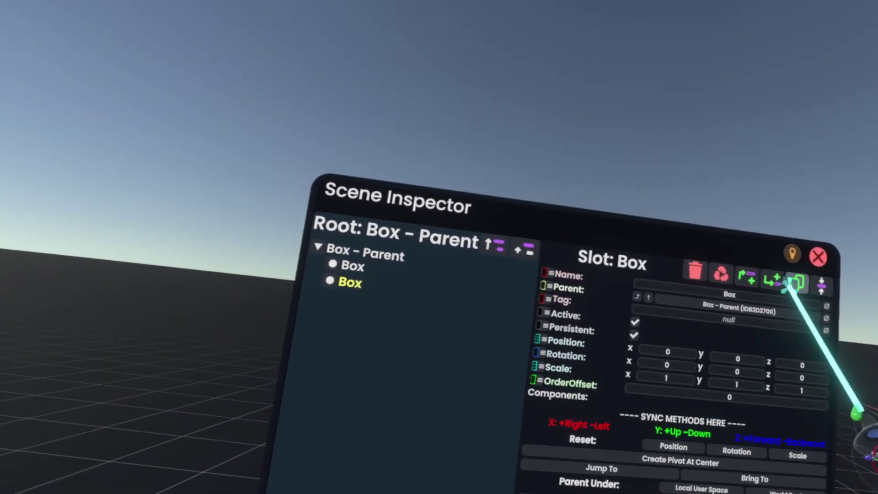
- Create a new child under the second Box and select Box - Child in the hierarchy
{"action": "left_click", "coordinate": [784, 283]}
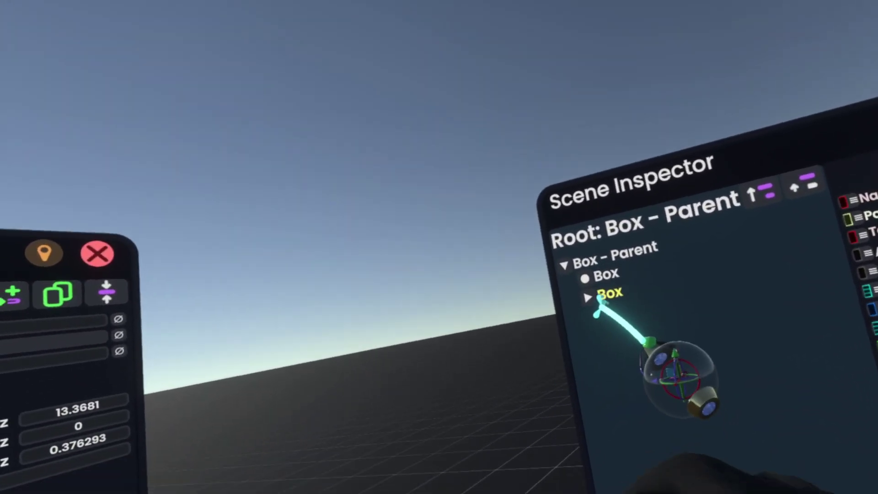
{"action": "left_click", "coordinate": [629, 289]}
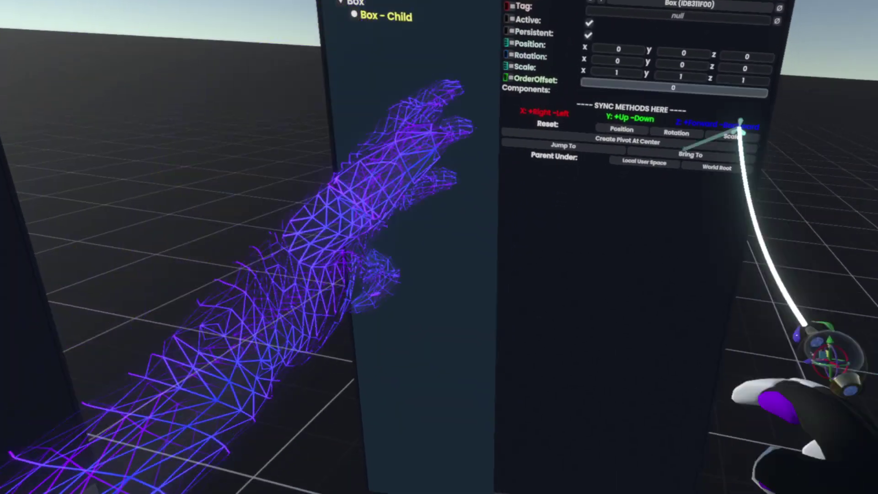
- Attach a SolidColorTexture component from the procedural texture assets to Box - Child and bake it into a static texture
{"action": "left_click", "coordinate": [590, 478]}
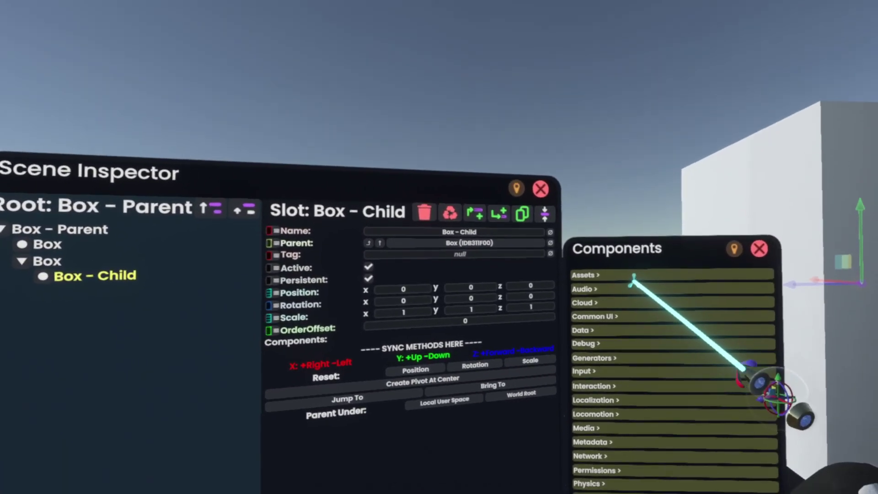
{"action": "left_click", "coordinate": [634, 277]}
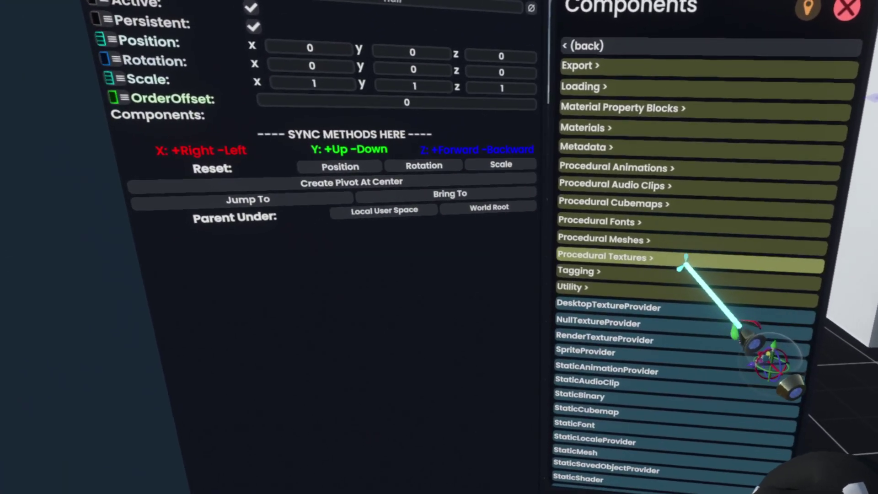
{"action": "left_click", "coordinate": [685, 260]}
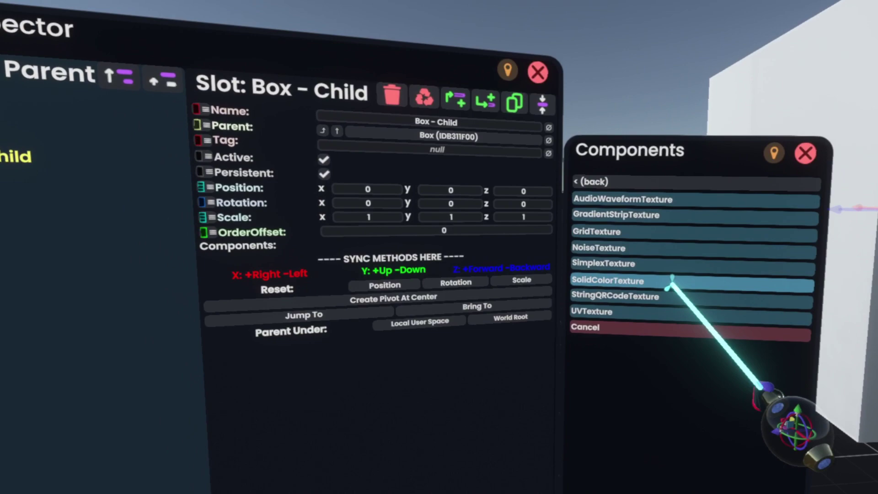
{"action": "left_click", "coordinate": [671, 285]}
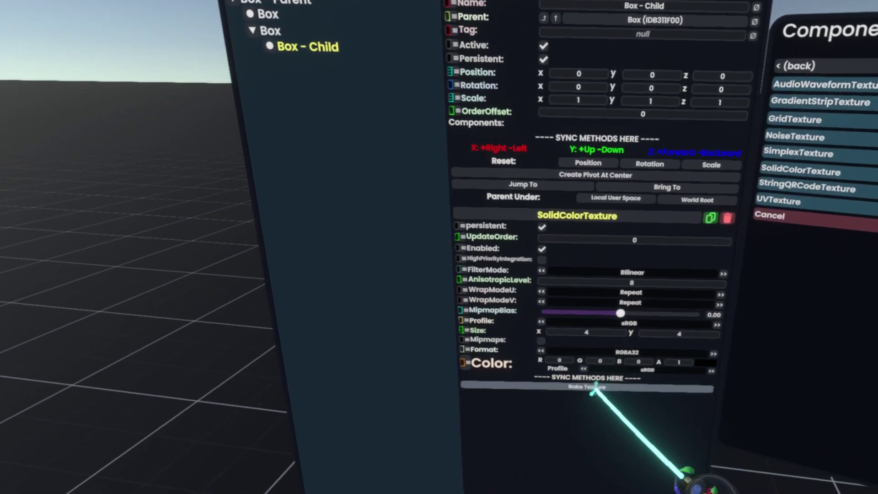
{"action": "left_click", "coordinate": [590, 387]}
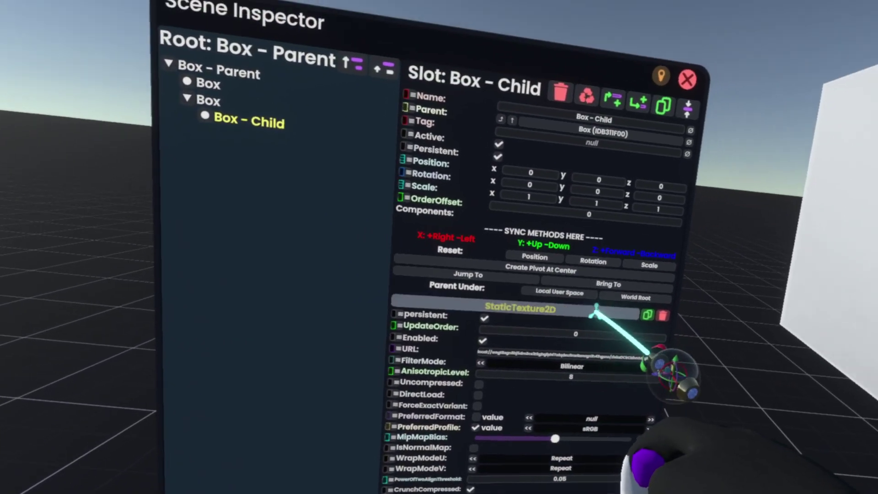
- Duplicate the Box - Child slot together with its baked texture component
{"action": "left_click_drag", "start_coordinate": [596, 313], "coordinate": [669, 240]}
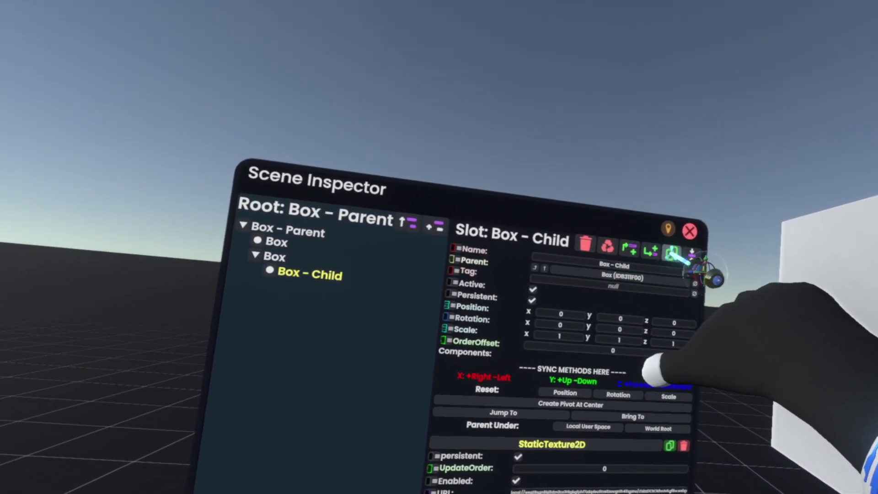
{"action": "left_click", "coordinate": [672, 254]}
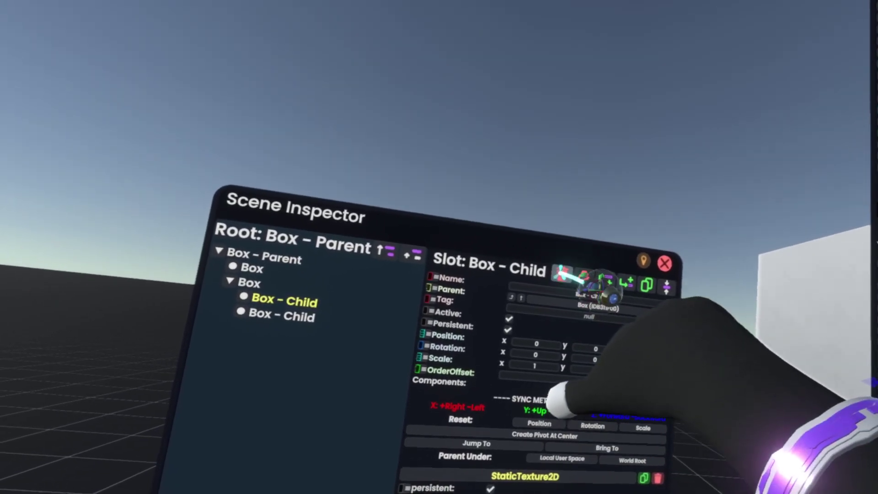
- Grab the StaticTexture2D component from Box - Child and place it in the world
{"action": "left_click", "coordinate": [525, 476]}
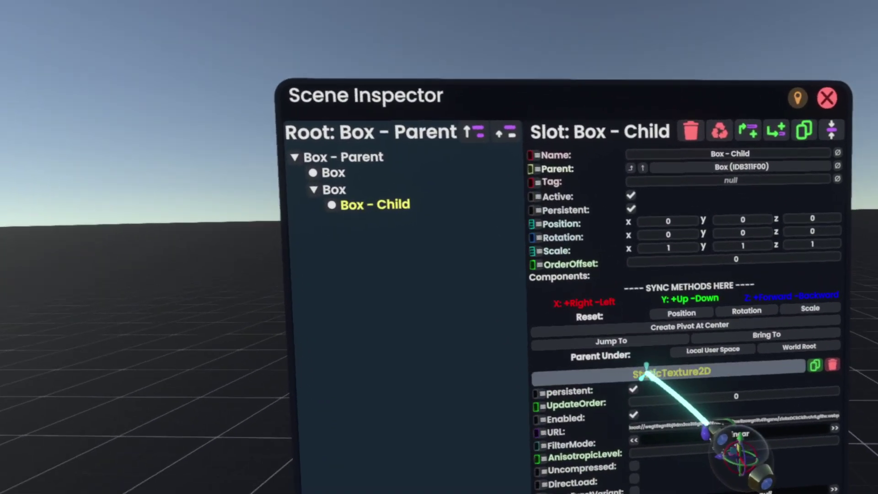
{"action": "left_click_drag", "start_coordinate": [646, 370], "coordinate": [300, 137]}
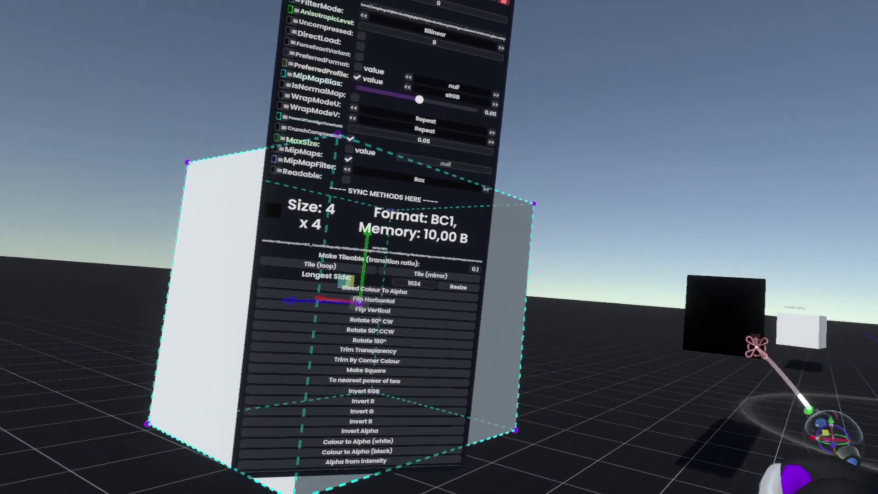
{"action": "key", "text": "t"}
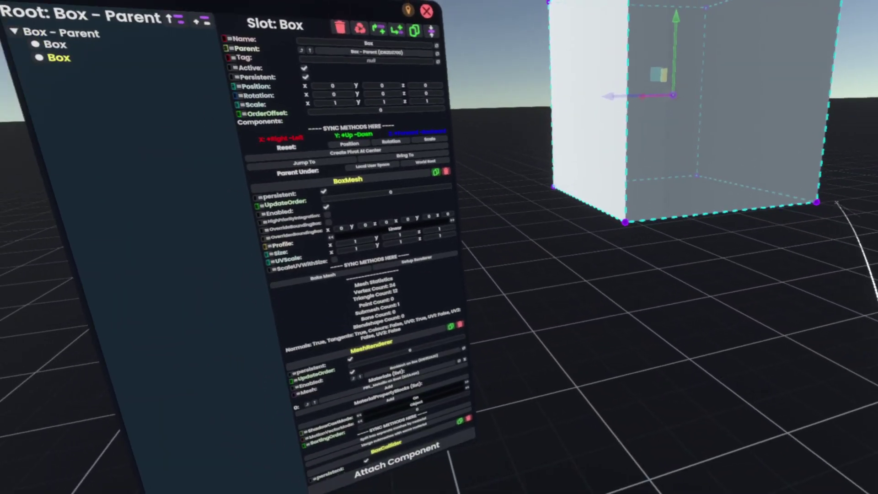
{"action": "key", "text": "Escape"}
{"action": "left_click", "coordinate": [597, 370]}
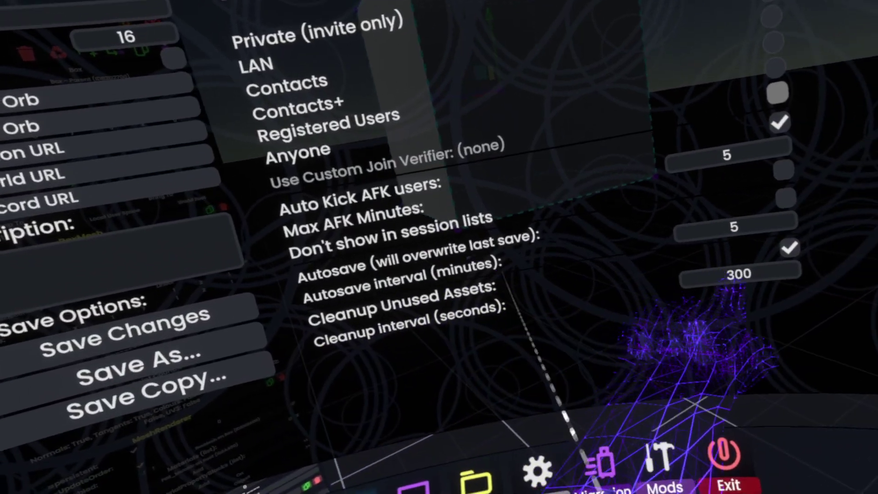
{"action": "key", "text": "Escape"}
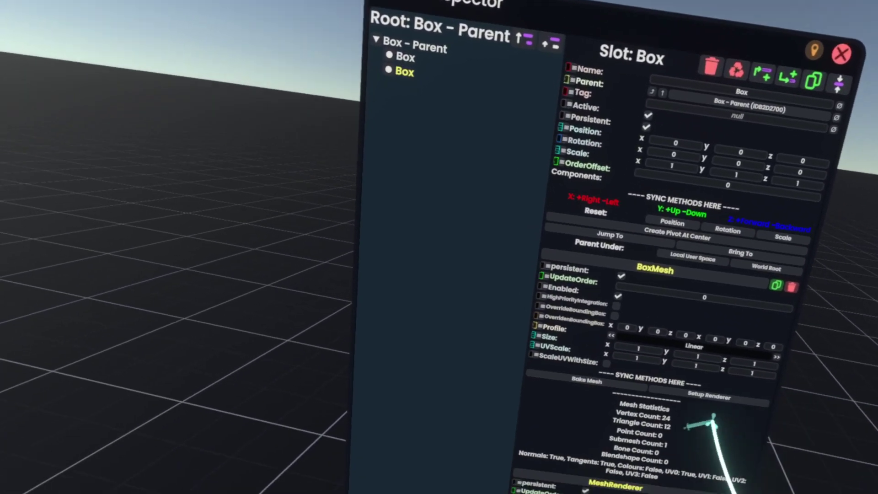
- Attach a ButtonToggle component from the Common UI category to the second Box and close the component browser
{"action": "scroll", "coordinate": [695, 293], "scroll_direction": "down", "scroll_amount": 5}
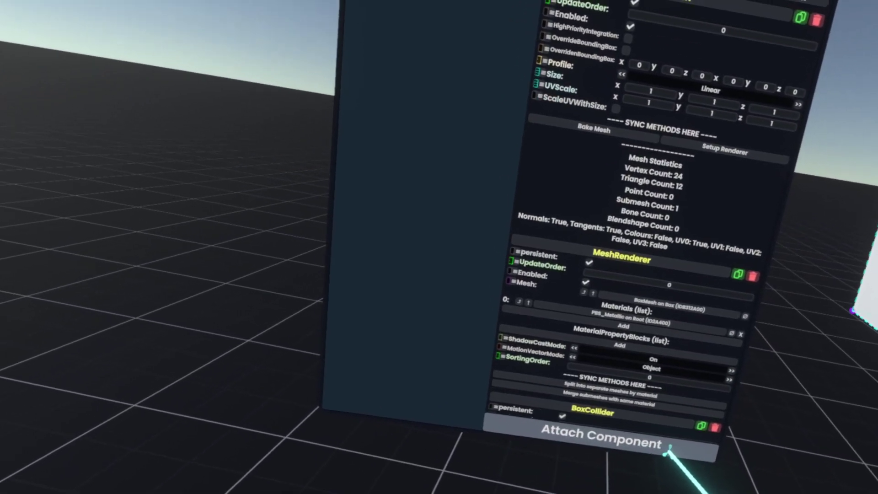
{"action": "scroll", "coordinate": [626, 437], "scroll_direction": "down", "scroll_amount": 8}
{"action": "left_click", "coordinate": [627, 434]}
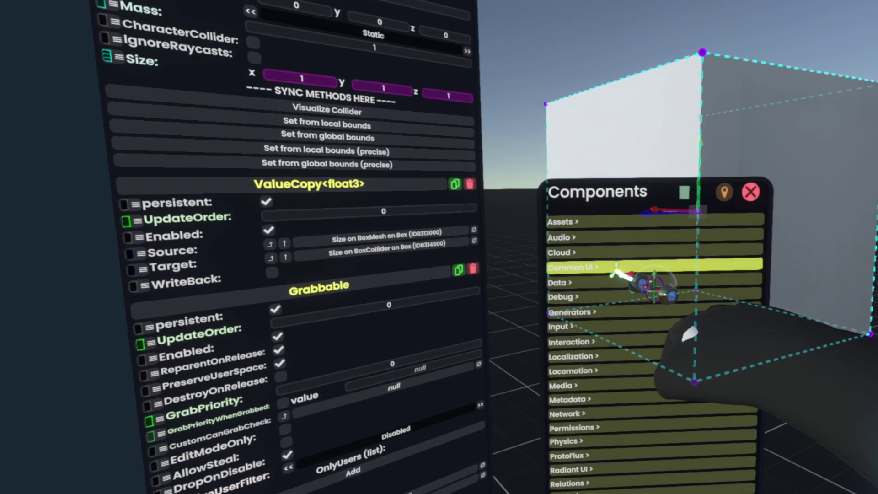
{"action": "left_click", "coordinate": [599, 277]}
{"action": "left_click", "coordinate": [607, 276]}
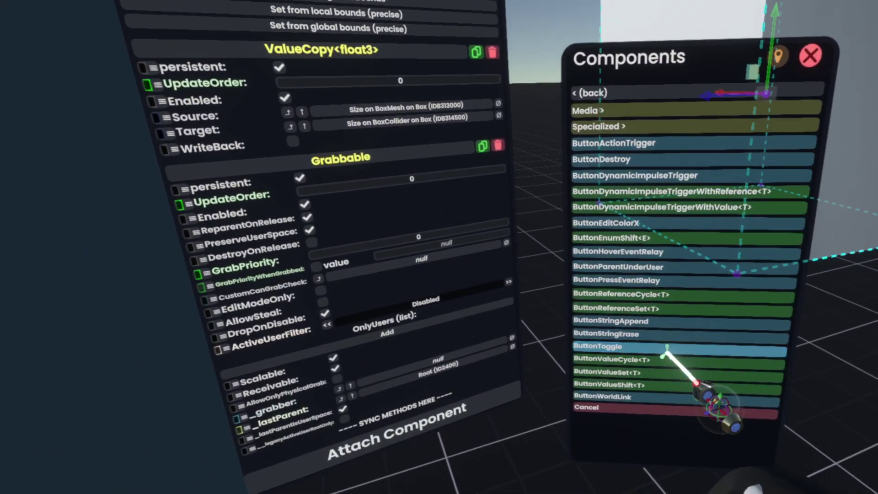
{"action": "left_click", "coordinate": [649, 337]}
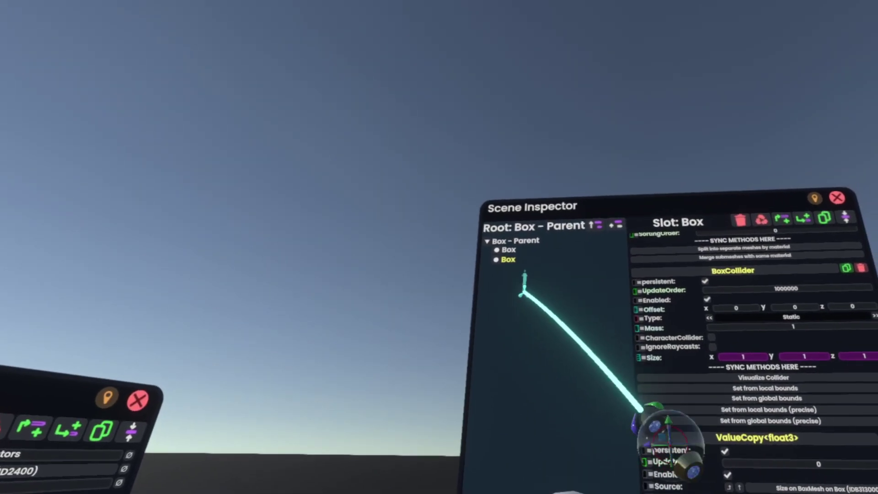
{"action": "left_click", "coordinate": [526, 202]}
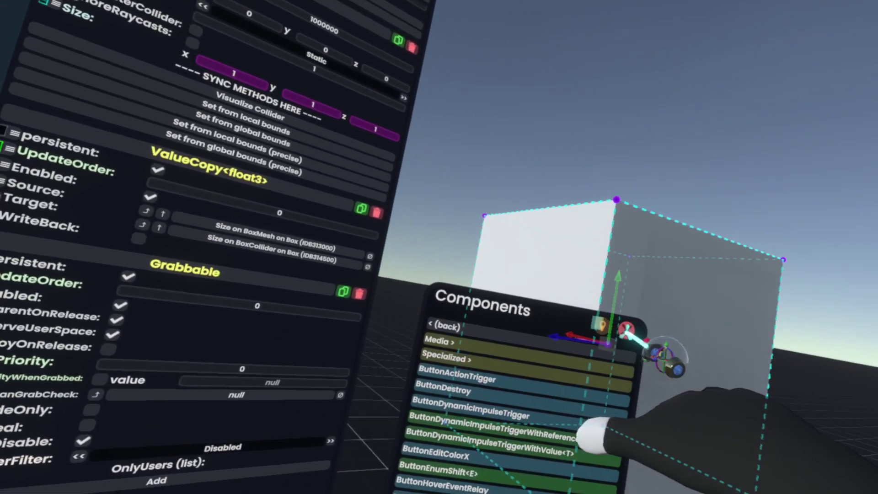
{"action": "left_click", "coordinate": [627, 334]}
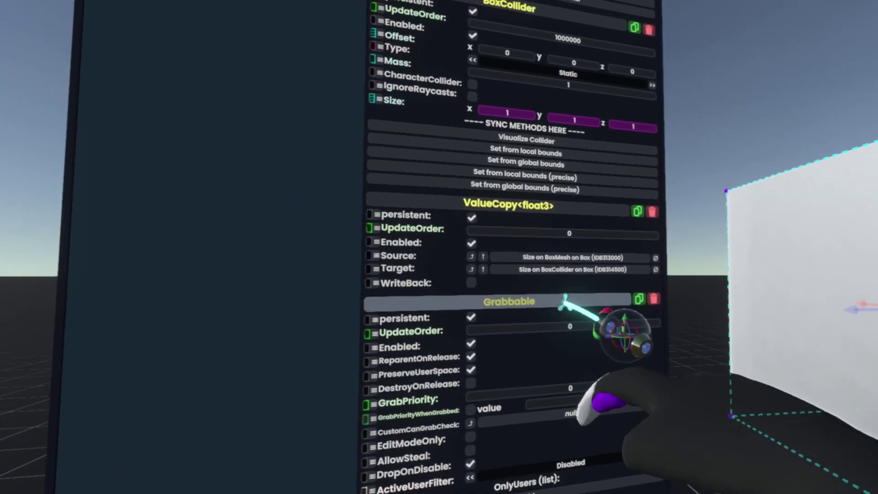
- Move the Grabbable component from the second Box to the Box - Parent slot
{"action": "left_click_drag", "start_coordinate": [567, 304], "coordinate": [499, 287]}
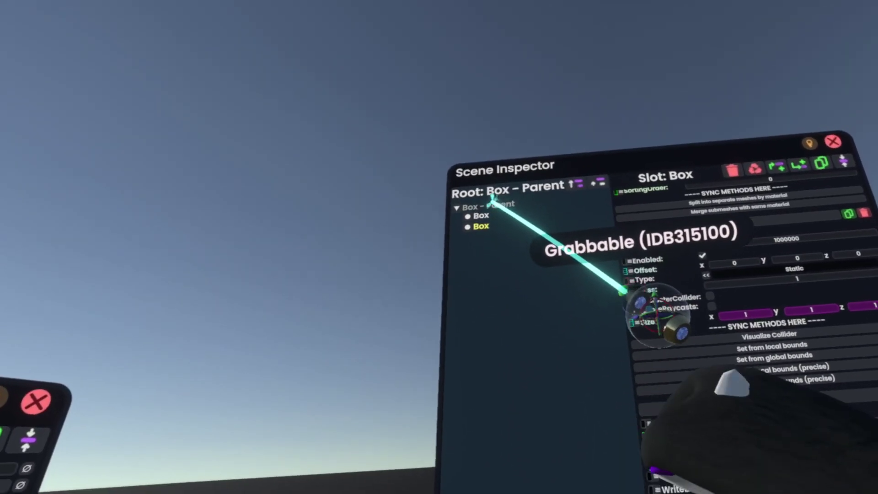
{"action": "left_click_drag", "start_coordinate": [491, 195], "coordinate": [540, 380]}
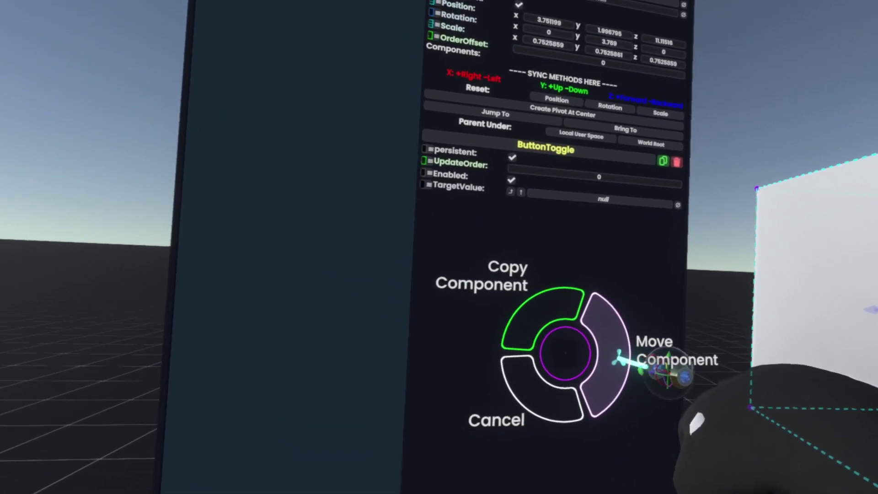
{"action": "left_click", "coordinate": [631, 378]}
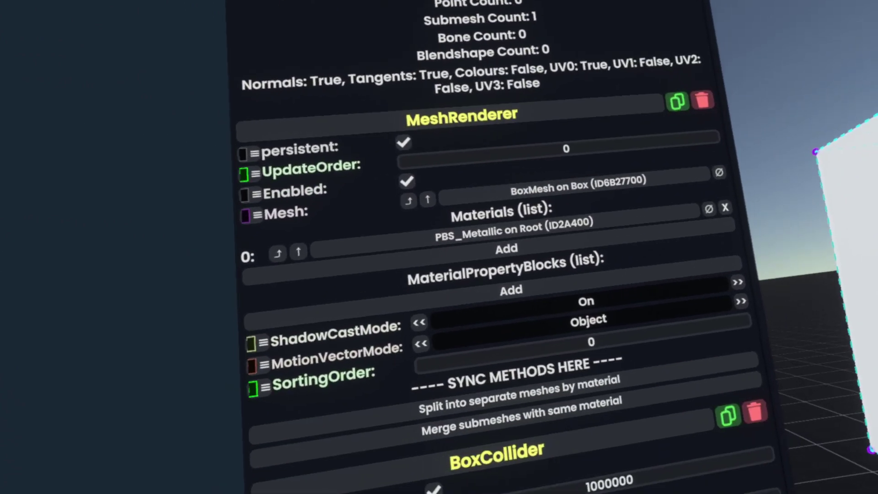
- Delete the duplicate ValueCopy<float3> component with the null target from the first Box
{"action": "scroll", "coordinate": [657, 417], "scroll_direction": "up", "scroll_amount": 3}
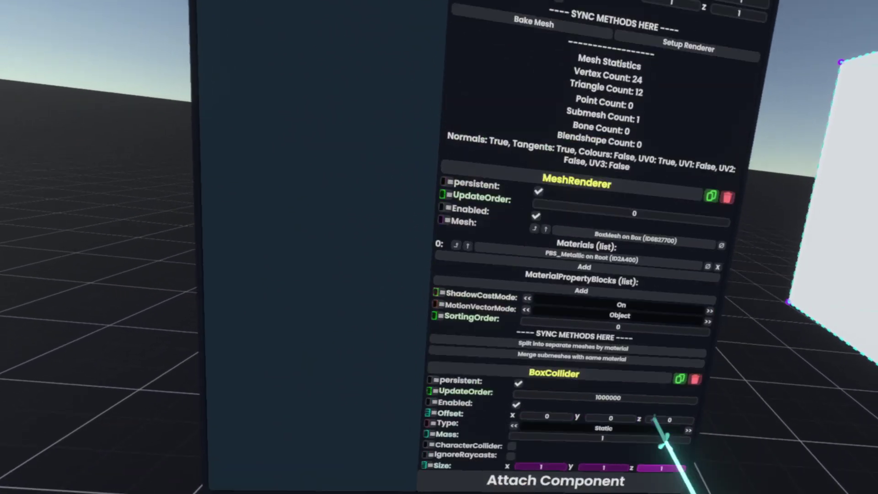
{"action": "scroll", "coordinate": [616, 369], "scroll_direction": "down", "scroll_amount": 4}
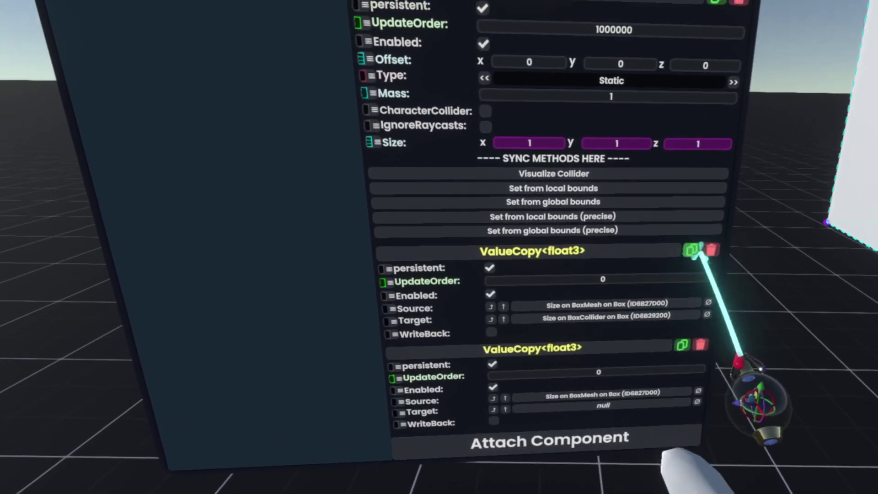
{"action": "scroll", "coordinate": [680, 272], "scroll_direction": "up", "scroll_amount": 10}
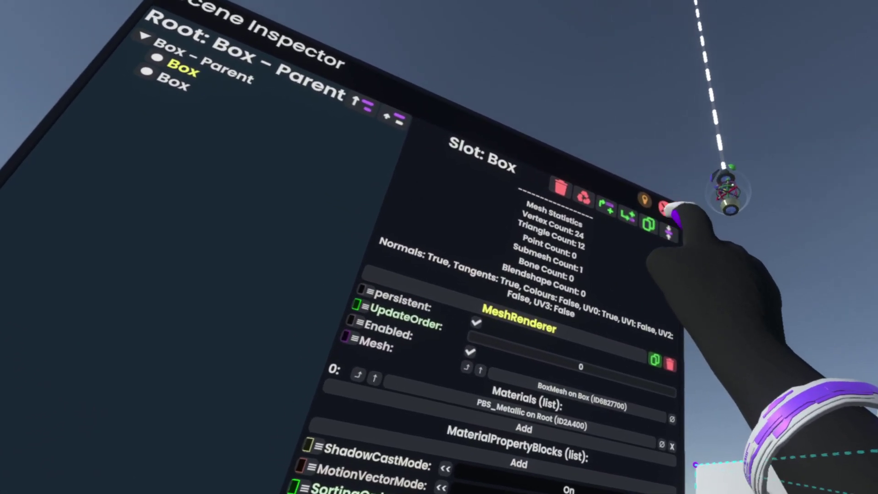
{"action": "scroll", "coordinate": [672, 363], "scroll_direction": "down", "scroll_amount": 10}
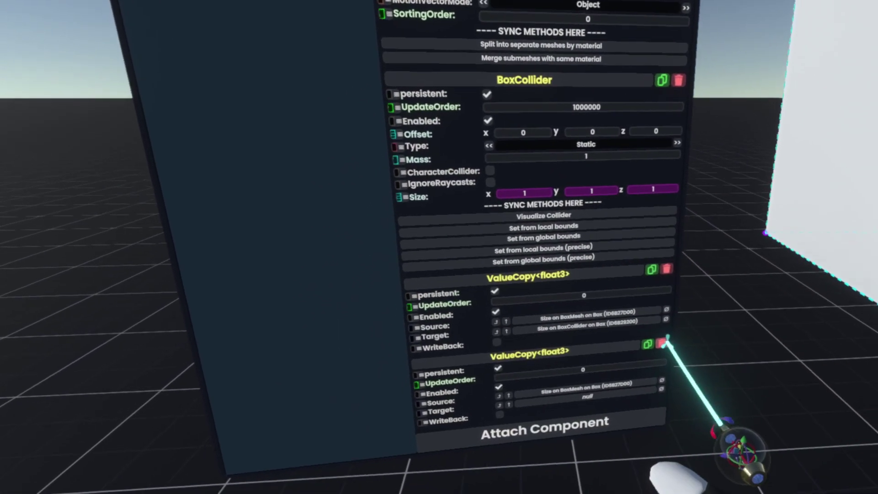
{"action": "left_click", "coordinate": [667, 346]}
{"action": "scroll", "coordinate": [631, 275], "scroll_direction": "up", "scroll_amount": 10}
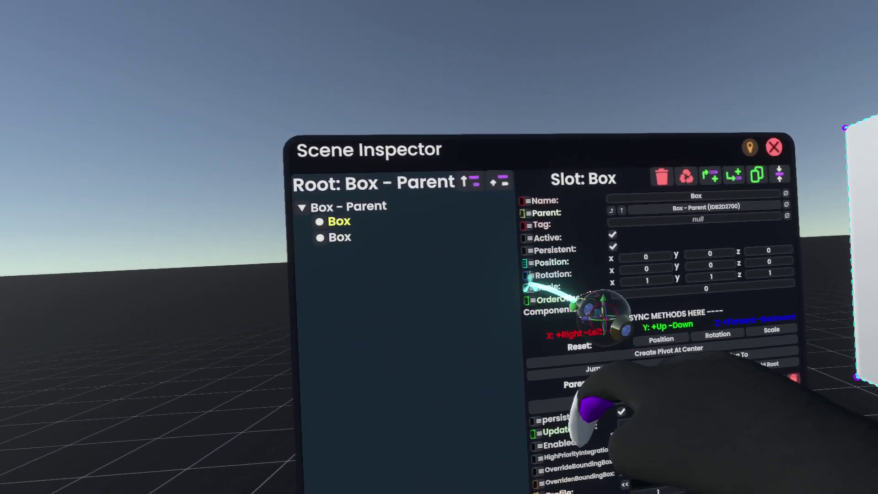
- Set the Box position to 1 on all axes from its X value, and copy the second Box's position to the first Box
{"action": "left_click", "coordinate": [657, 256]}
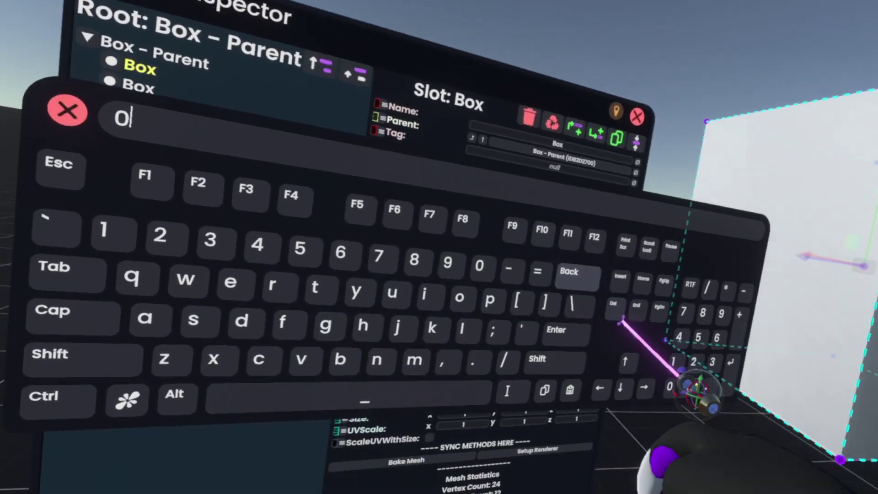
{"action": "left_click", "coordinate": [683, 377]}
{"action": "left_click", "coordinate": [612, 359]}
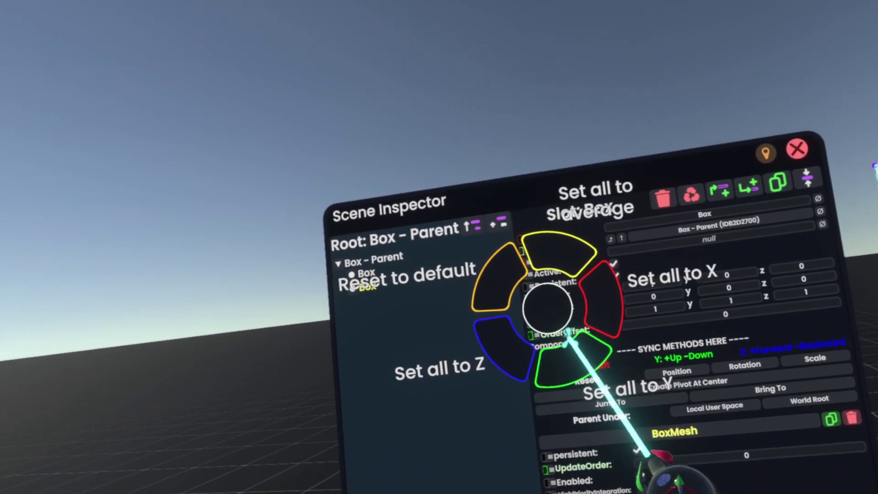
{"action": "left_click", "coordinate": [580, 289]}
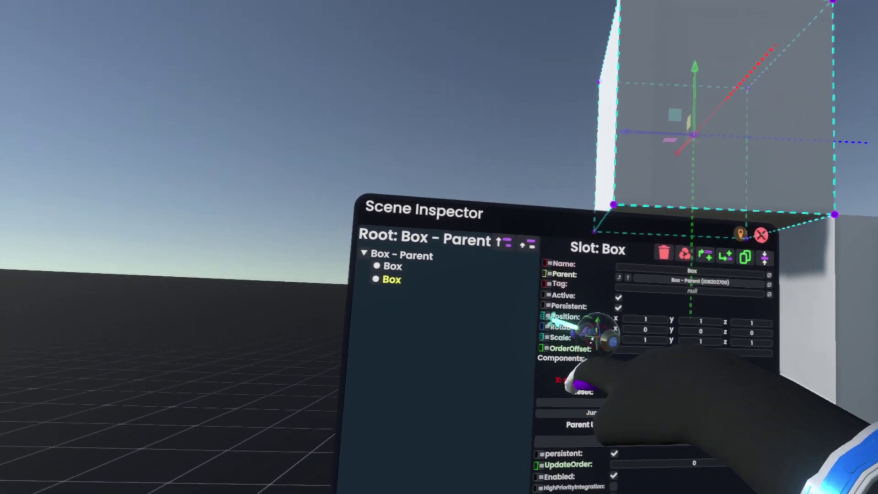
{"action": "left_click_drag", "start_coordinate": [561, 320], "coordinate": [485, 265]}
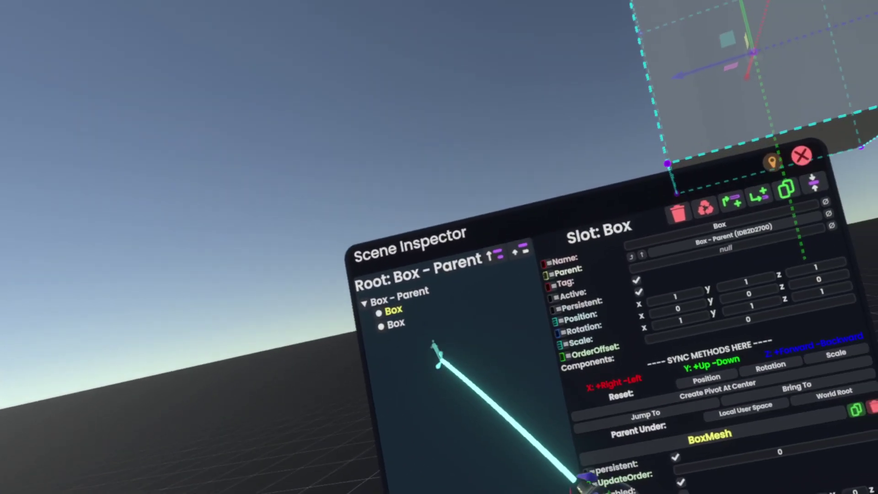
{"action": "left_click", "coordinate": [458, 300]}
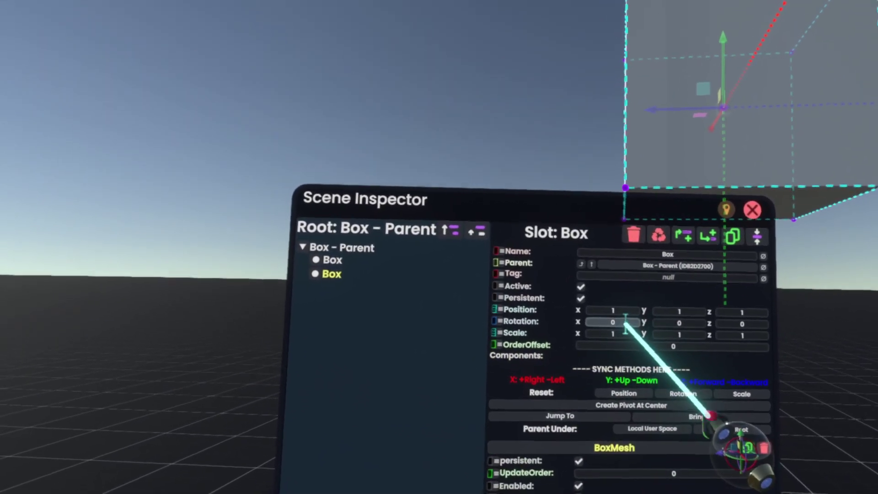
- Try an X rotation of 90 on the second Box, and set its scale to 0.25 on all axes
{"action": "type", "text": "90'"}
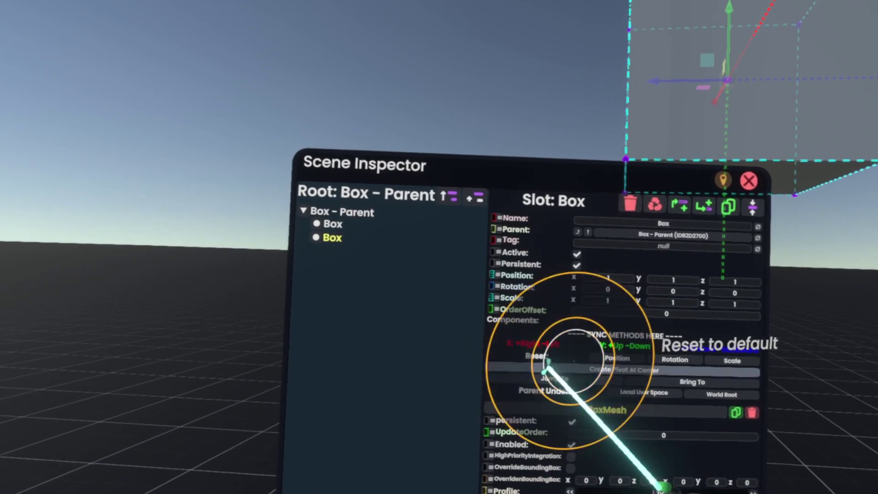
{"action": "left_click", "coordinate": [645, 301]}
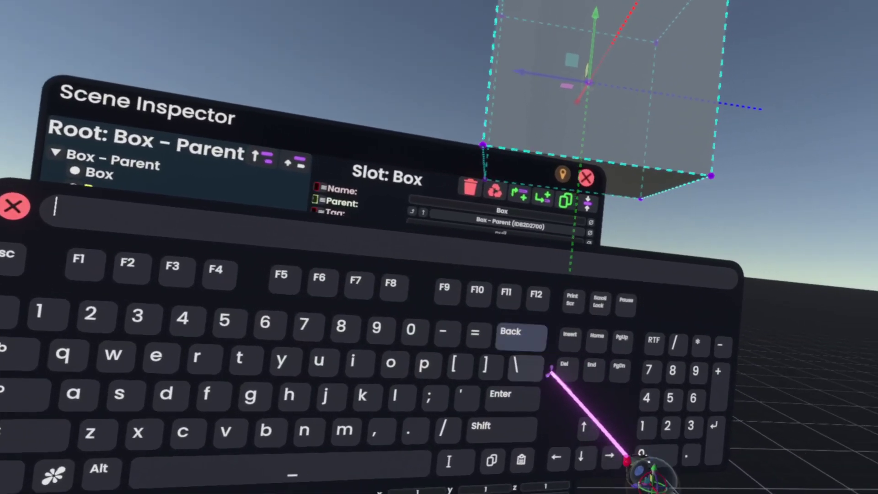
{"action": "type", "text": ".25"}
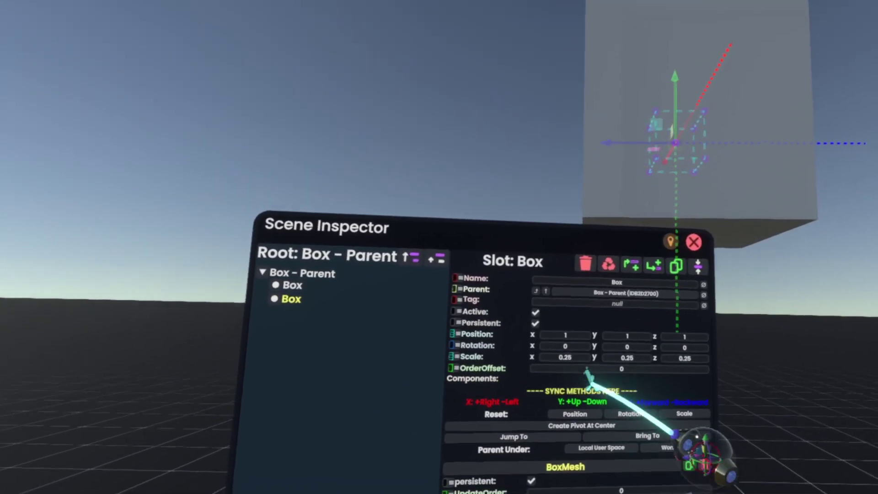
{"action": "left_click", "coordinate": [588, 370]}
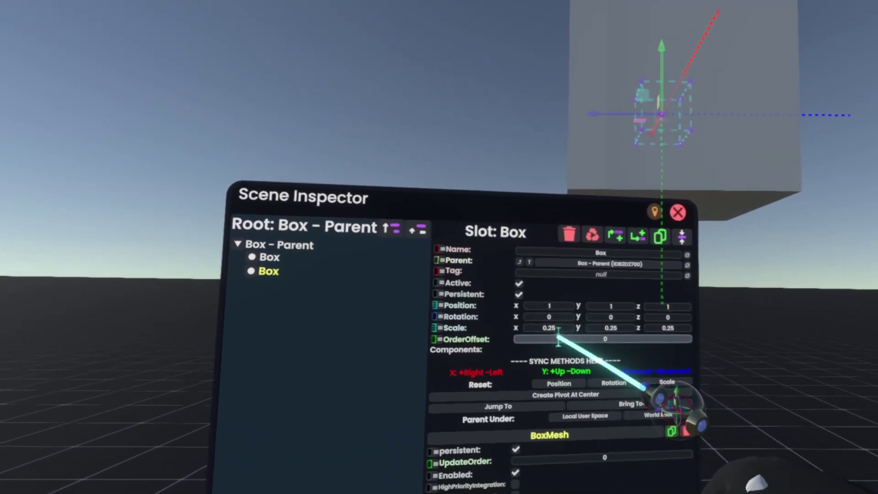
- Set the second Box's X scale to 3 and set all scale axes to their average
{"action": "left_click", "coordinate": [559, 329]}
{"action": "left_click", "coordinate": [720, 350]}
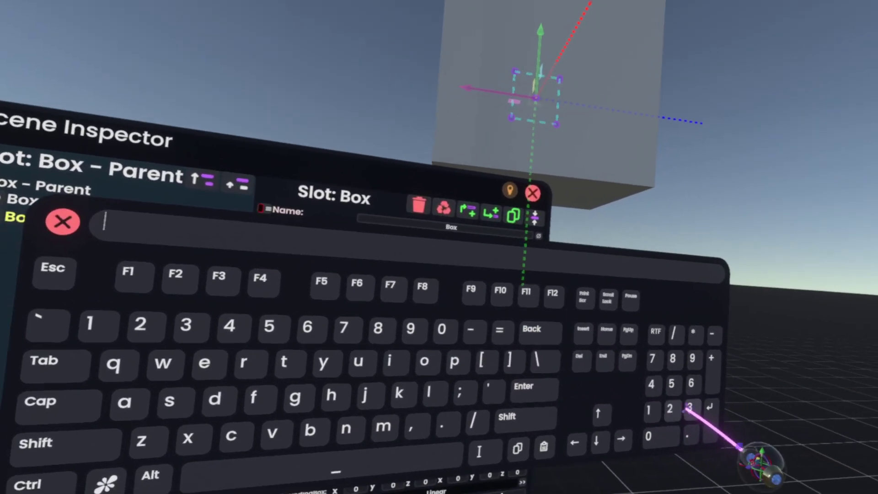
{"action": "type", "text": "3"}
{"action": "key", "text": "Return"}
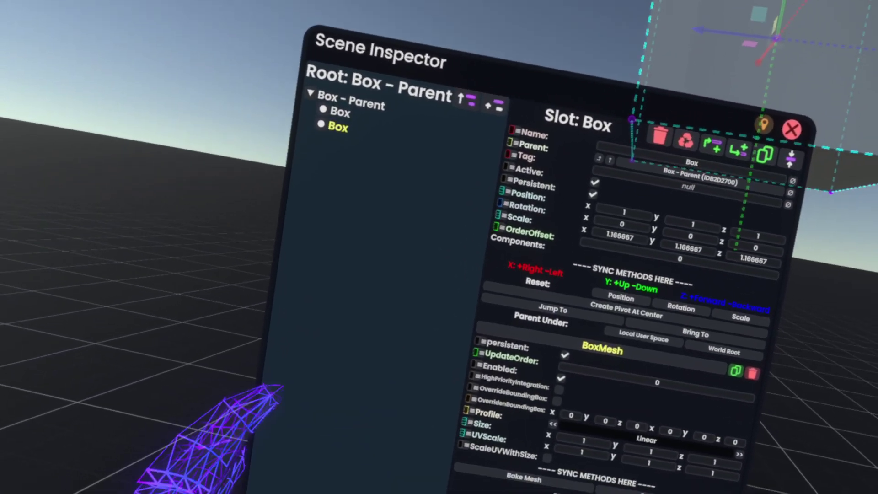
- Attach two ValueField<float> components from the Data category to the second Box
{"action": "scroll", "coordinate": [686, 137], "scroll_direction": "down", "scroll_amount": 10}
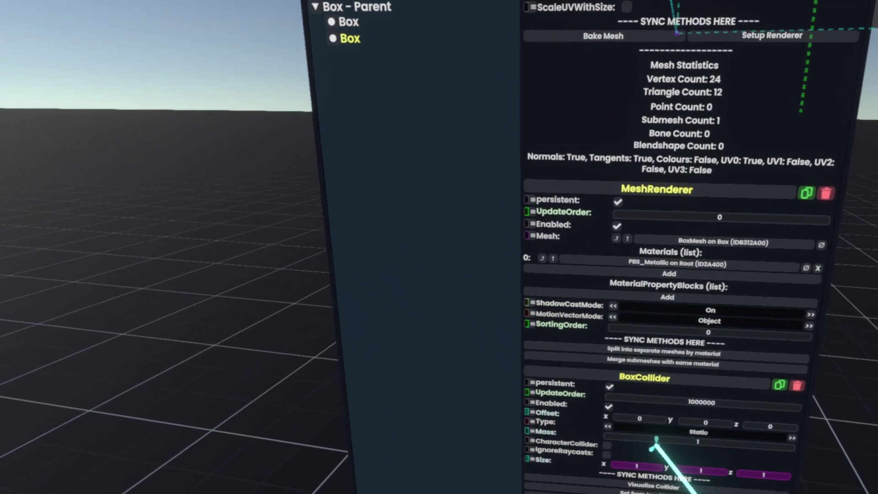
{"action": "scroll", "coordinate": [572, 293], "scroll_direction": "down", "scroll_amount": 10}
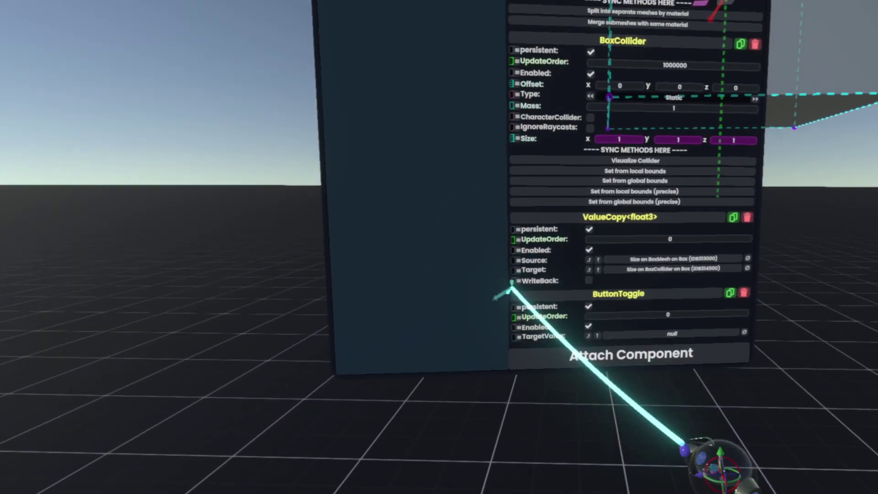
{"action": "left_click", "coordinate": [619, 355]}
{"action": "left_click", "coordinate": [532, 267]}
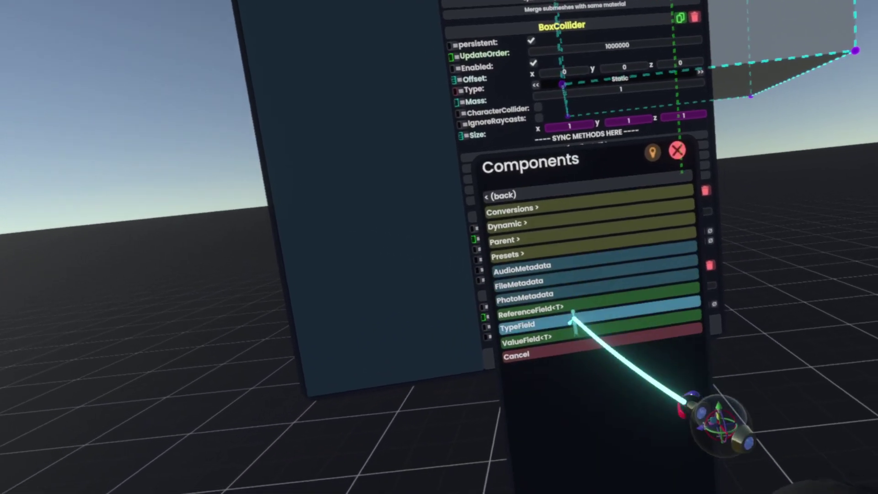
{"action": "left_click", "coordinate": [584, 330]}
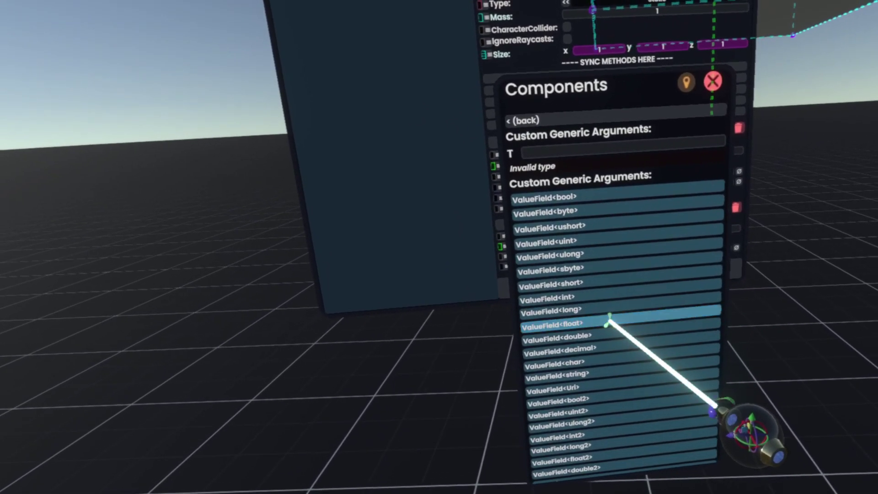
{"action": "left_click", "coordinate": [610, 321]}
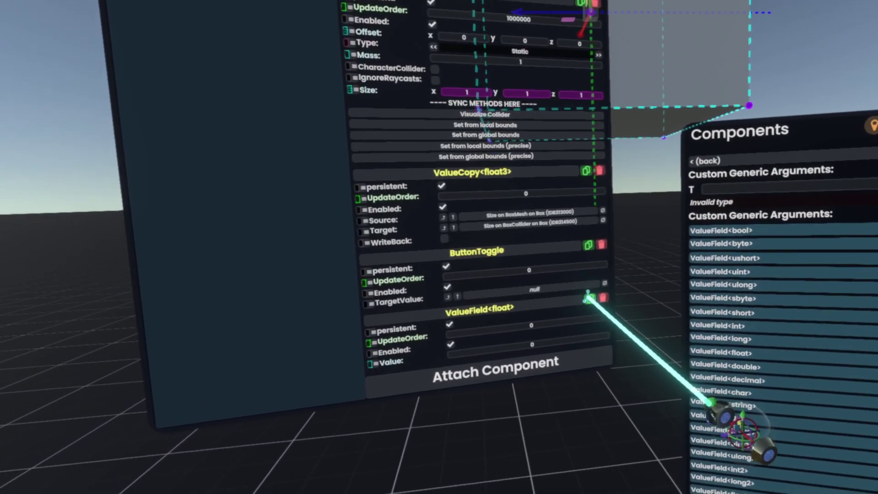
{"action": "left_click", "coordinate": [721, 352]}
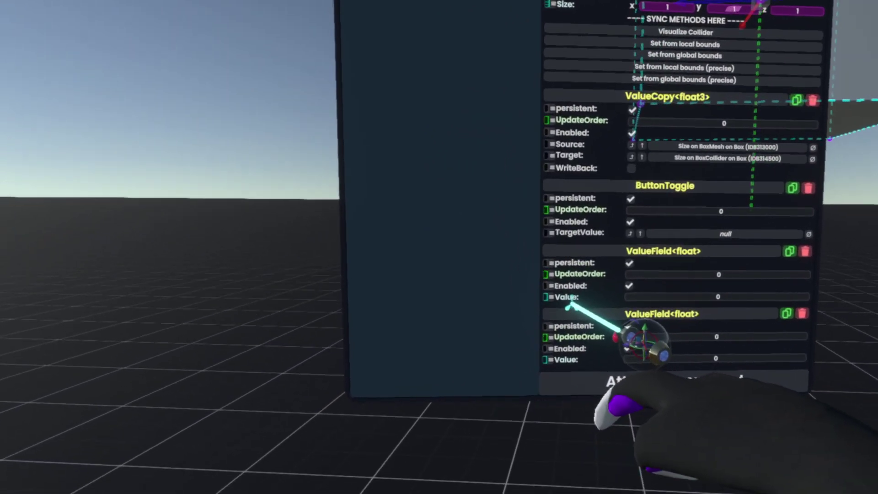
- Drive the second ValueField<float>'s value from the first one's, and set the first value to 12345
{"action": "left_click_drag", "start_coordinate": [567, 300], "coordinate": [595, 340]}
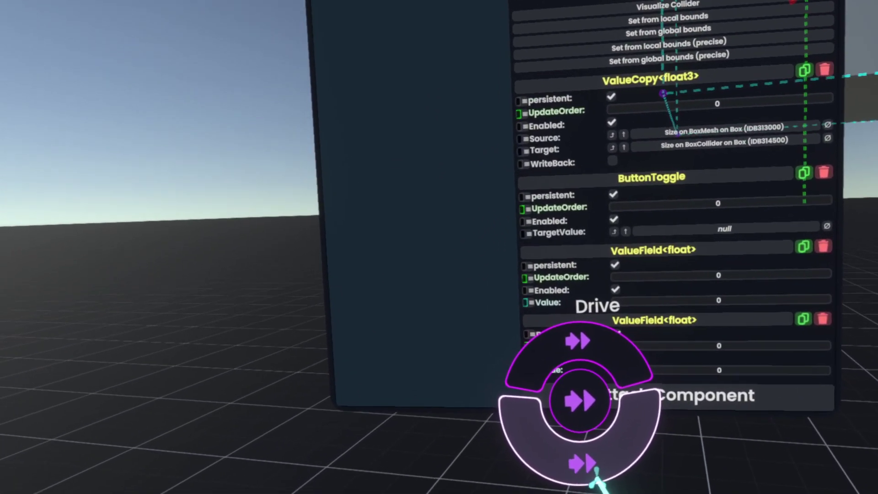
{"action": "left_click", "coordinate": [595, 427]}
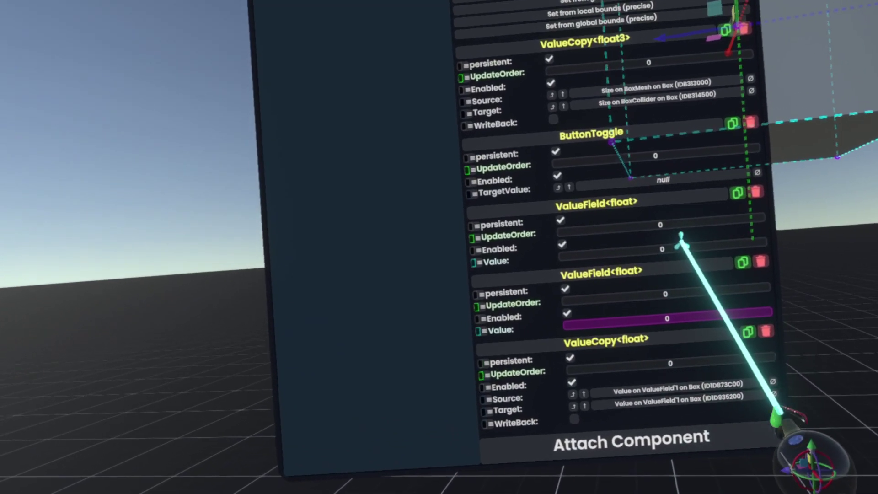
{"action": "left_click", "coordinate": [690, 218]}
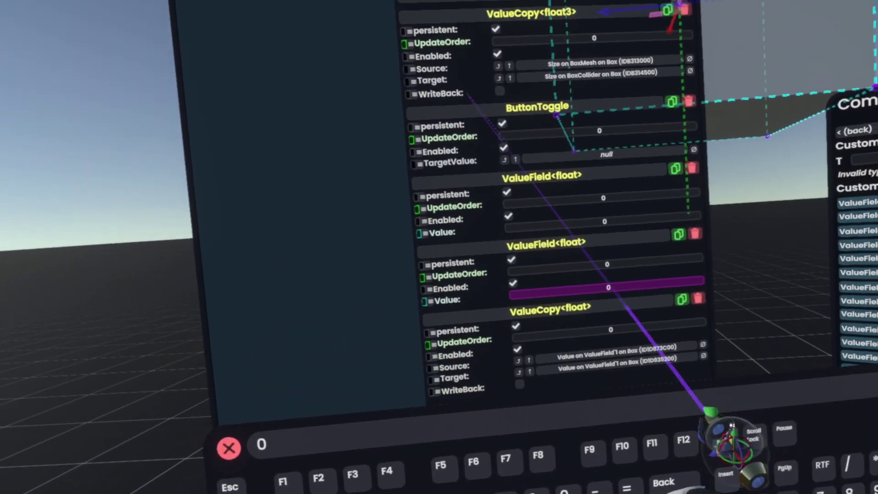
{"action": "type", "text": "1234"}
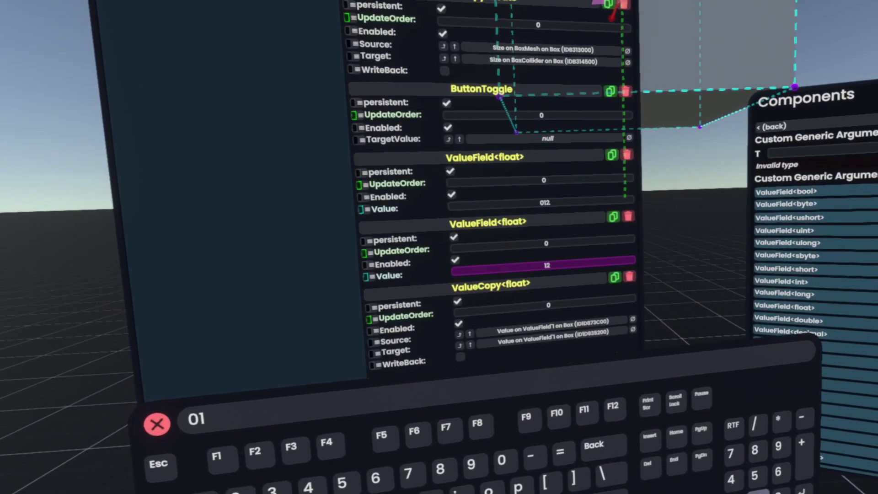
{"action": "type", "text": "5"}
{"action": "key", "text": "Return"}
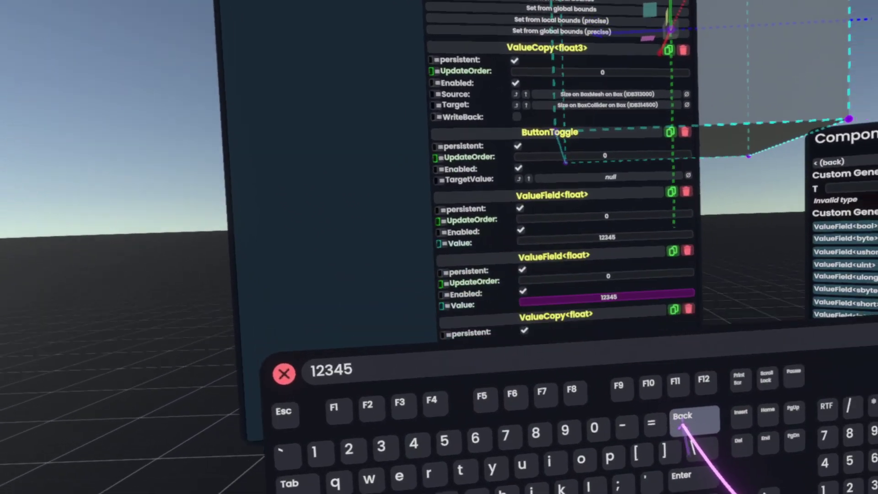
- Enable WriteBack on the ValueCopy<float> component and set the second ValueField<float>'s driven value to 12
{"action": "key", "text": "BackSpace"}
{"action": "left_click", "coordinate": [700, 490]}
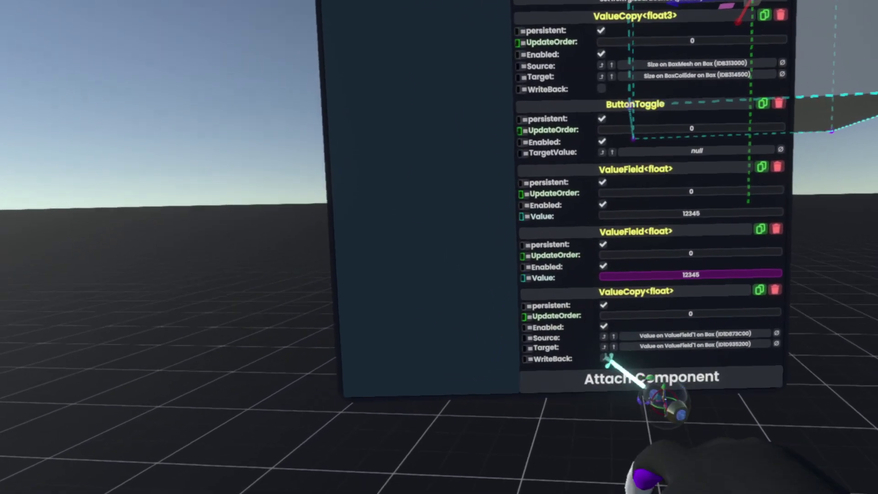
{"action": "left_click", "coordinate": [599, 363]}
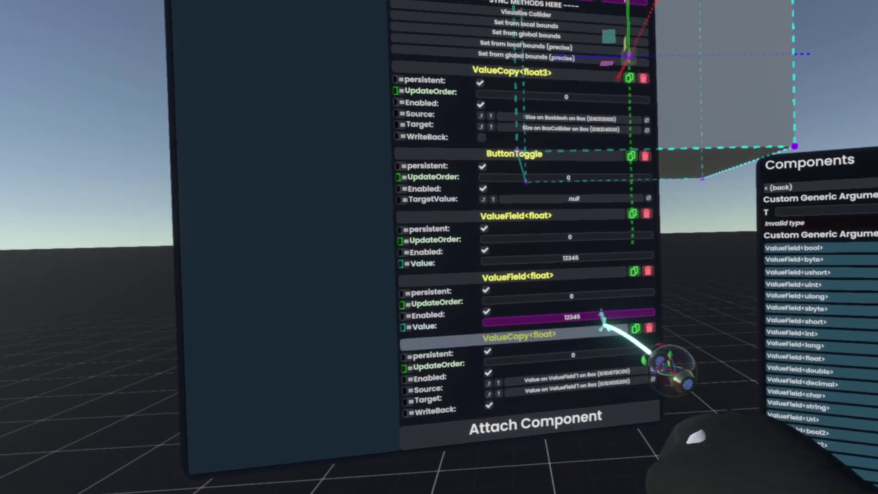
{"action": "left_click", "coordinate": [602, 316]}
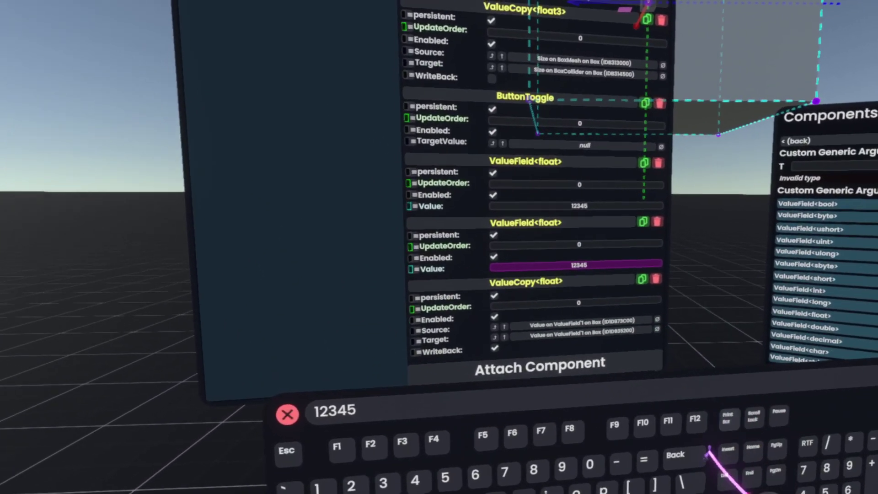
{"action": "key", "text": "BackSpace"}
{"action": "key", "text": "BackSpace"}
{"action": "key", "text": "Return"}
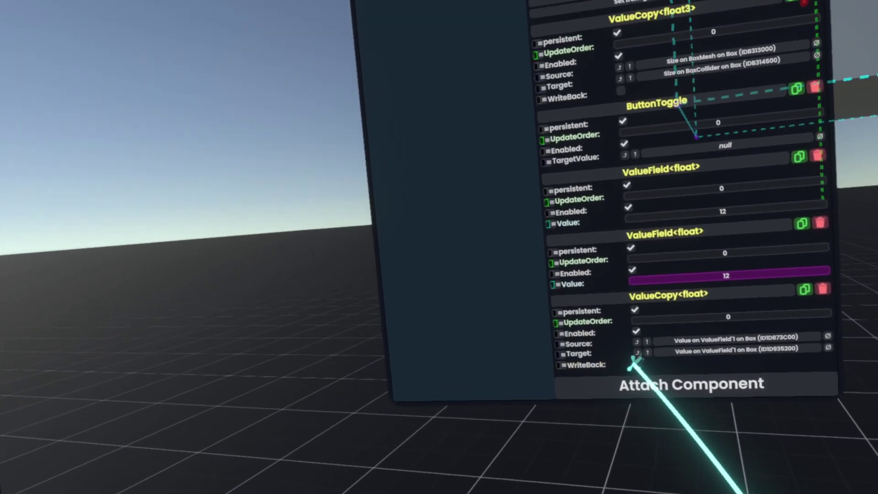
- Disable WriteBack on the ValueCopy<float> and try to append 345 to the second ValueField<float>'s driven value
{"action": "left_click", "coordinate": [705, 260]}
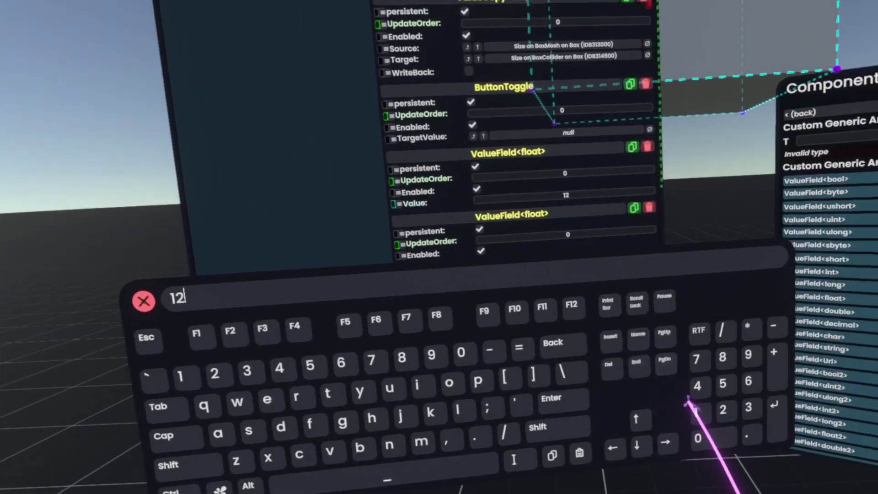
{"action": "type", "text": "3"}
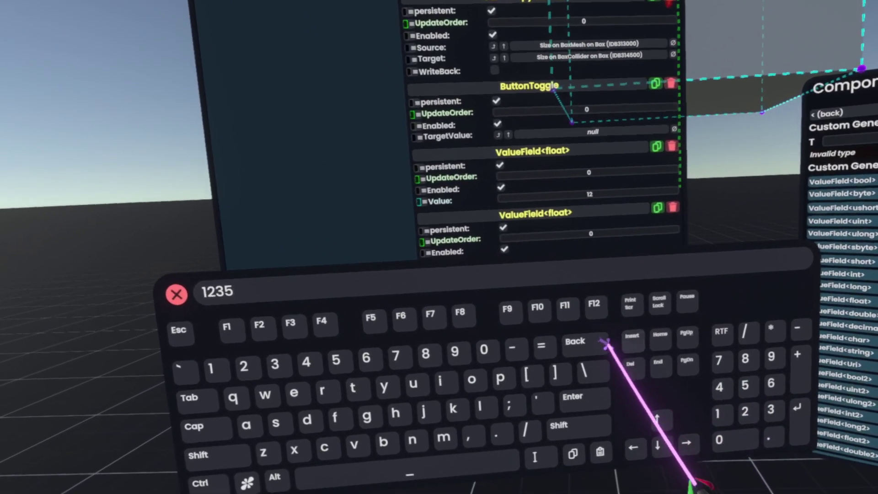
{"action": "type", "text": "45"}
{"action": "left_click", "coordinate": [638, 402]}
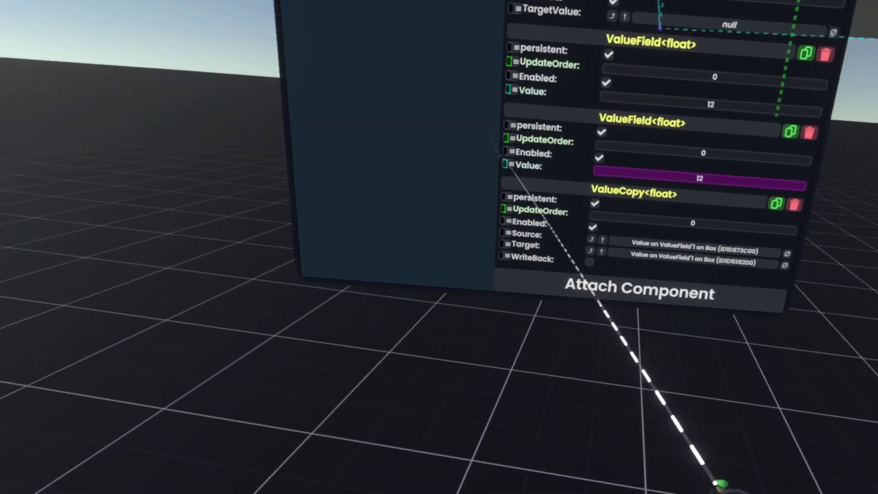
{"action": "right_click", "coordinate": [666, 386]}
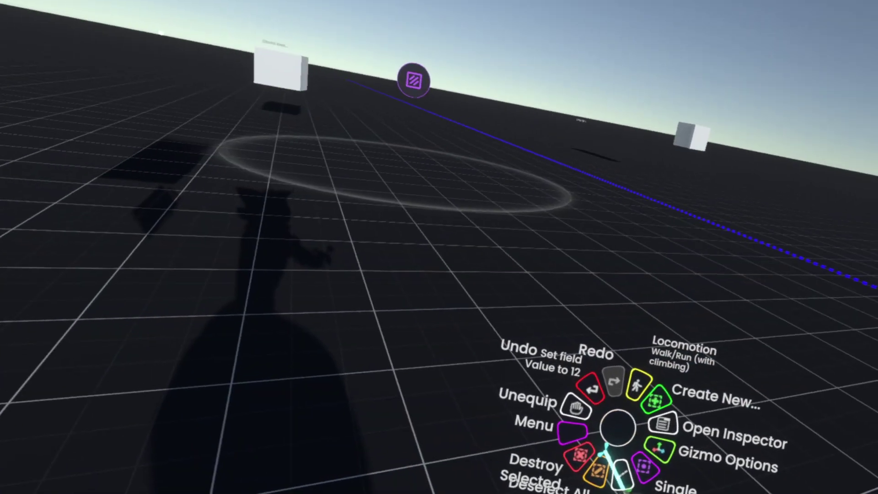
{"action": "key", "text": "t"}
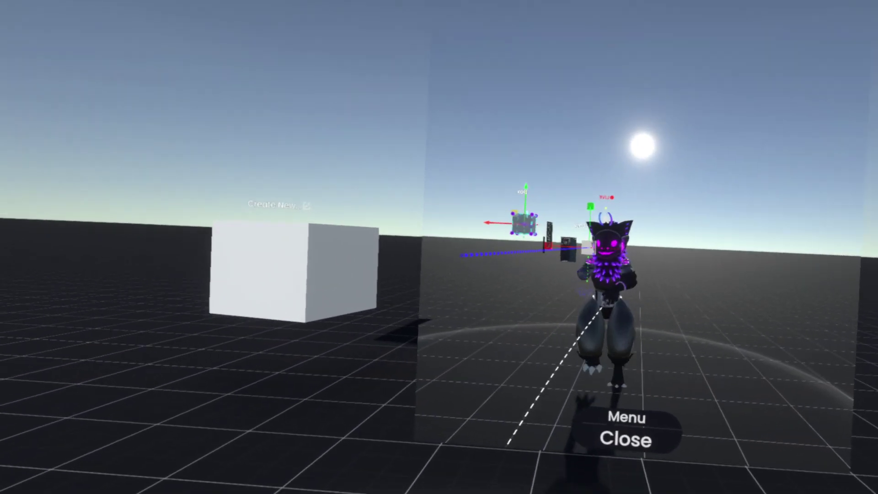
{"action": "key", "text": "t"}
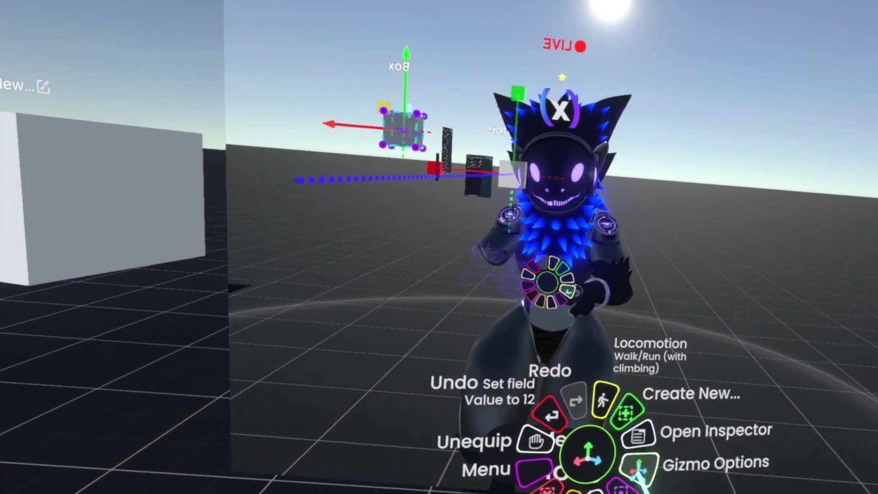
{"action": "left_click", "coordinate": [637, 476]}
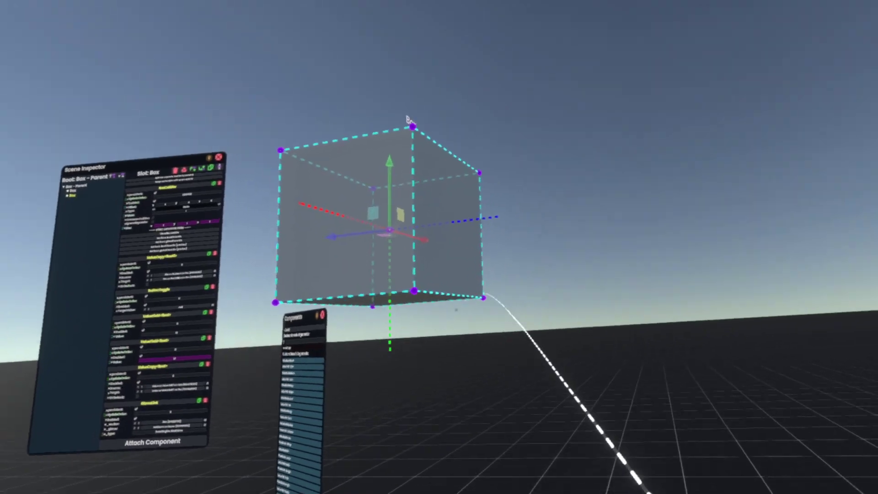
- Open the developer tool's gizmo options and move Box - Parent upward with its translation gizmo
{"action": "key", "text": "t"}
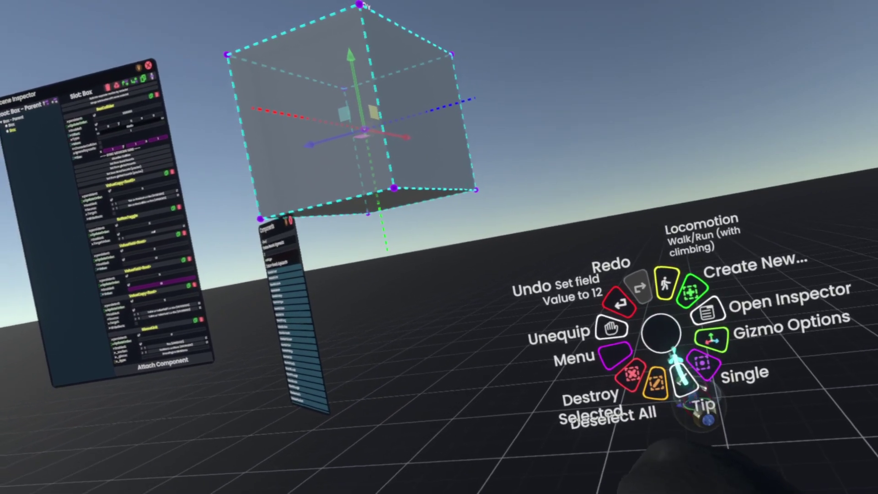
{"action": "left_click", "coordinate": [700, 336]}
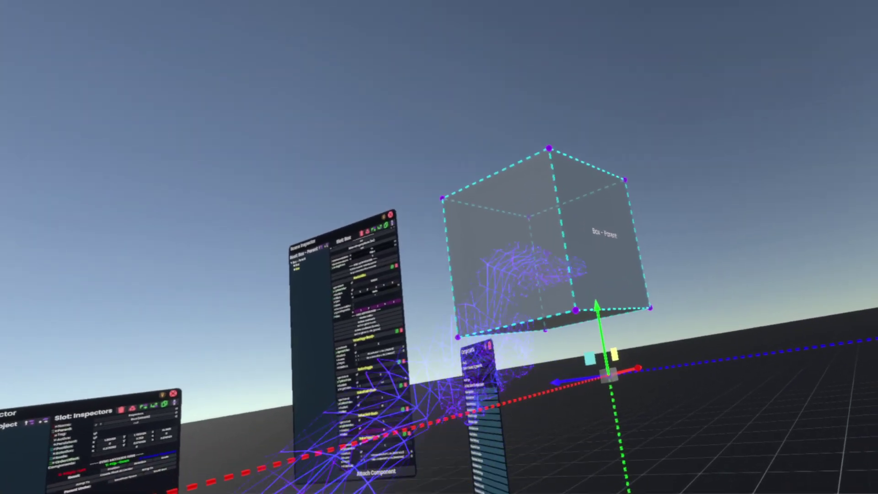
{"action": "left_click_drag", "start_coordinate": [614, 386], "coordinate": [611, 309]}
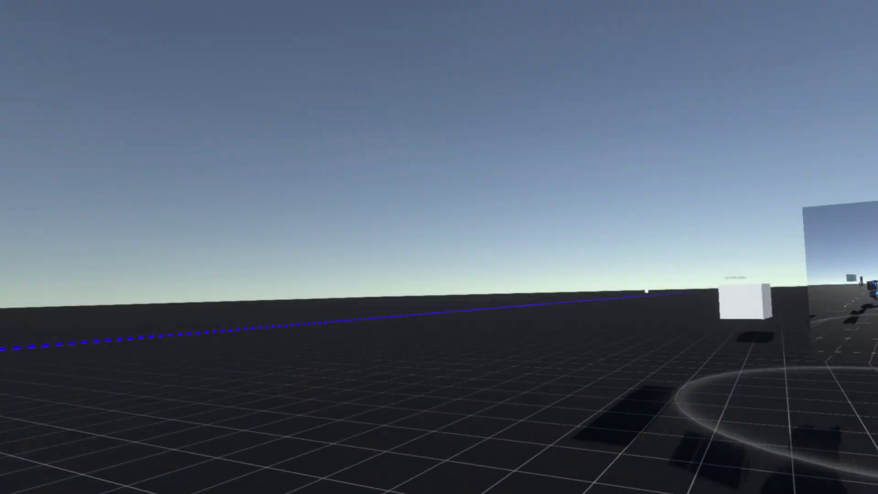